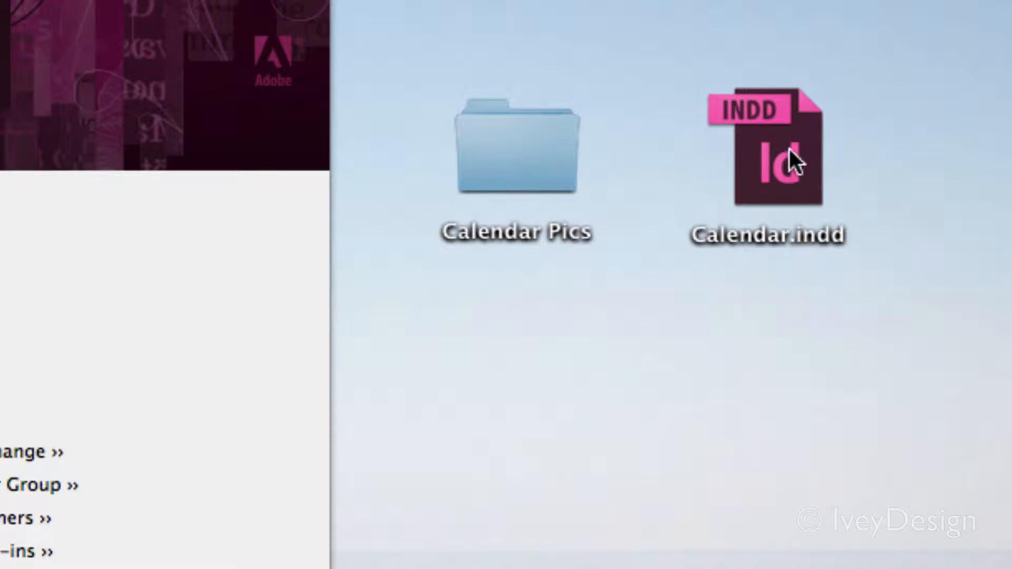
Step: Open the Calendar.indd document from the desktop
click(754, 179)
click(484, 154)
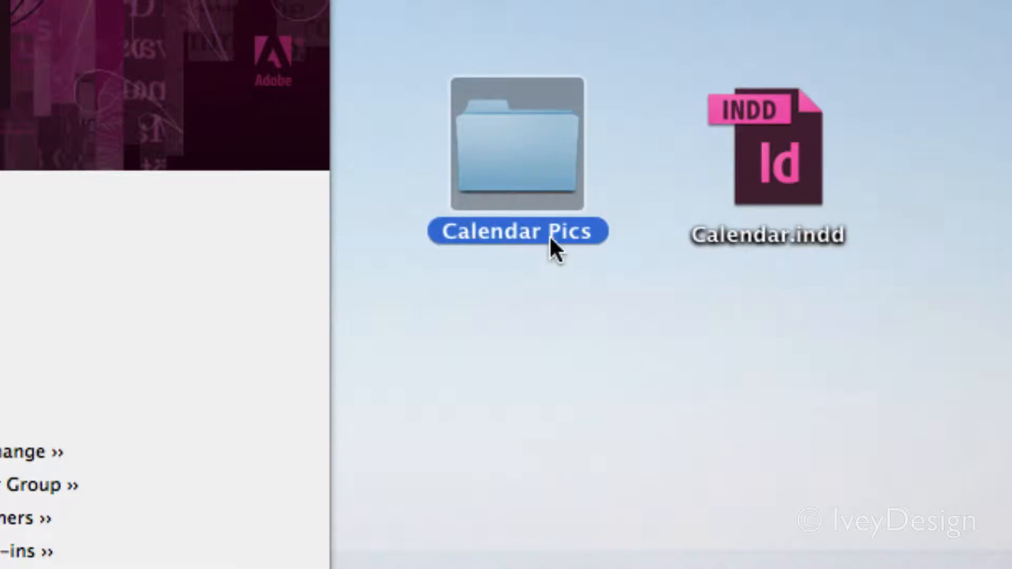
click(645, 335)
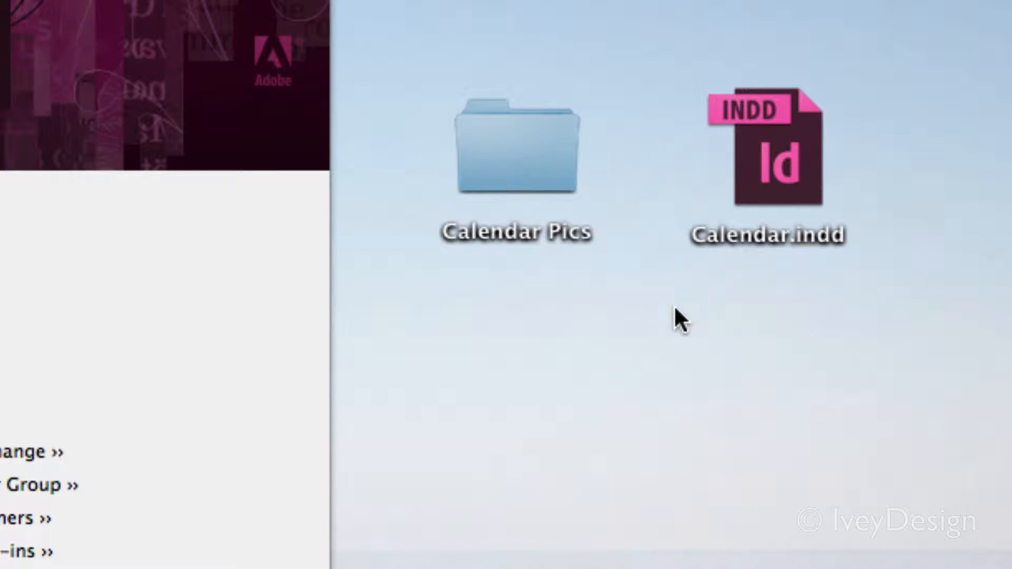
double_click(768, 179)
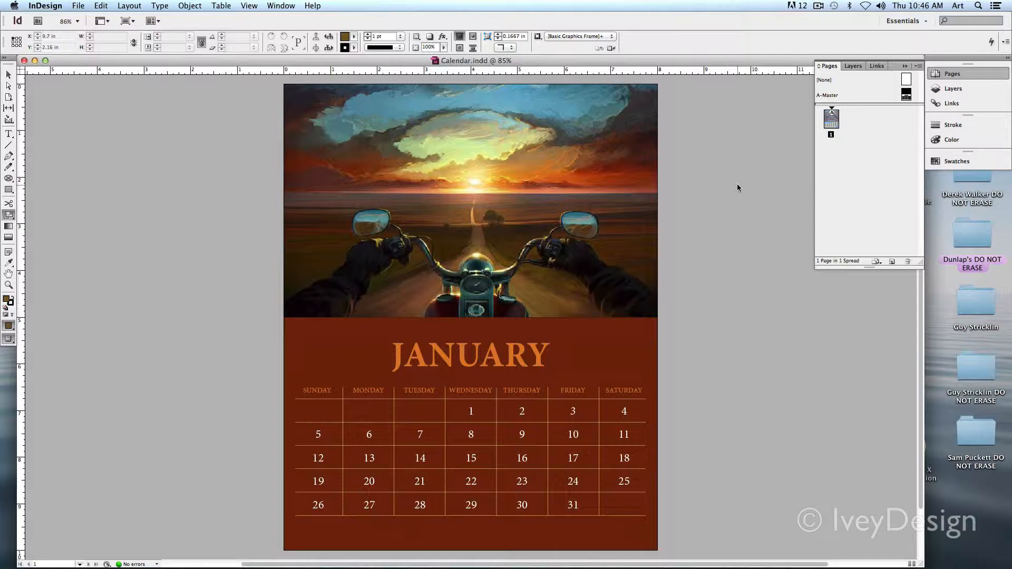
Step: Move the document window out of the way, open the Calendar Pics folder on the desktop and look through its pictures one by one
drag(721, 60, 709, 196)
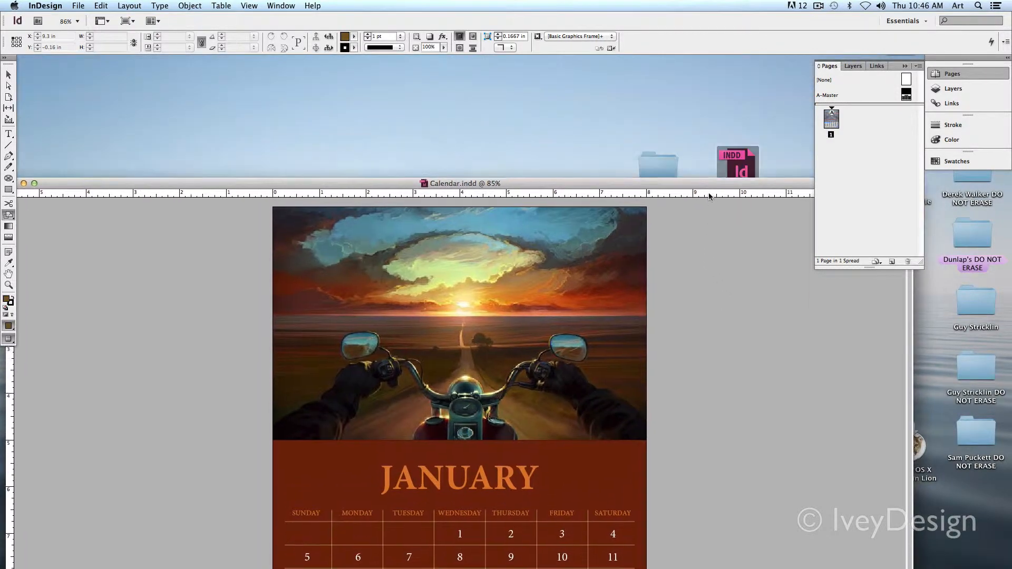
double_click(673, 160)
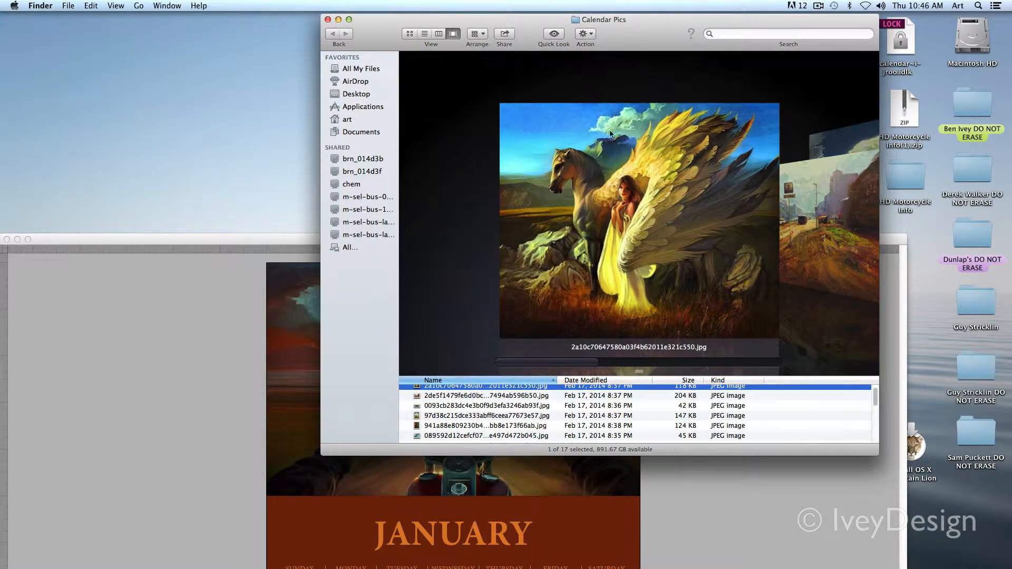
key(Down)
key(Down)
key(Down)
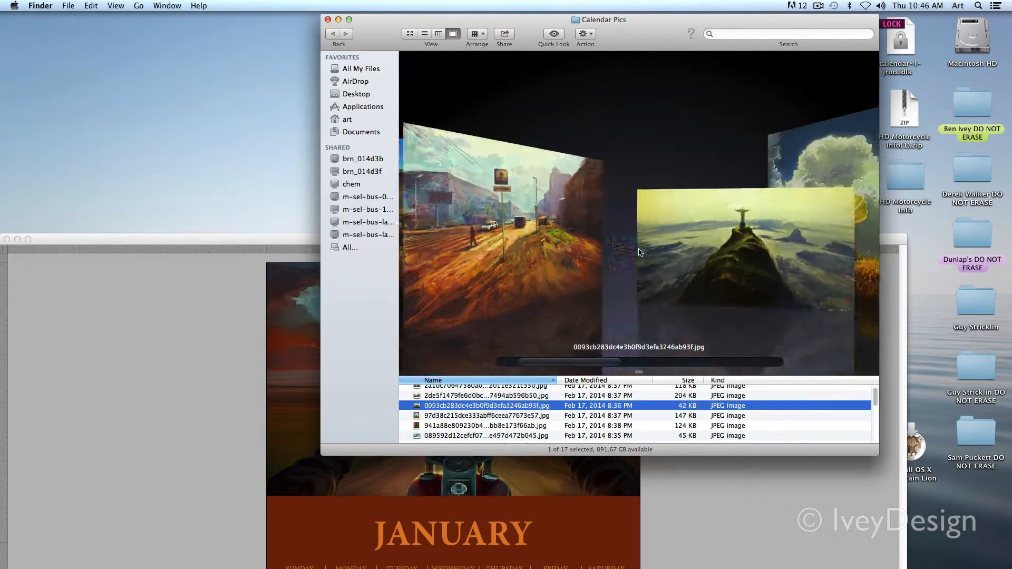
key(Down)
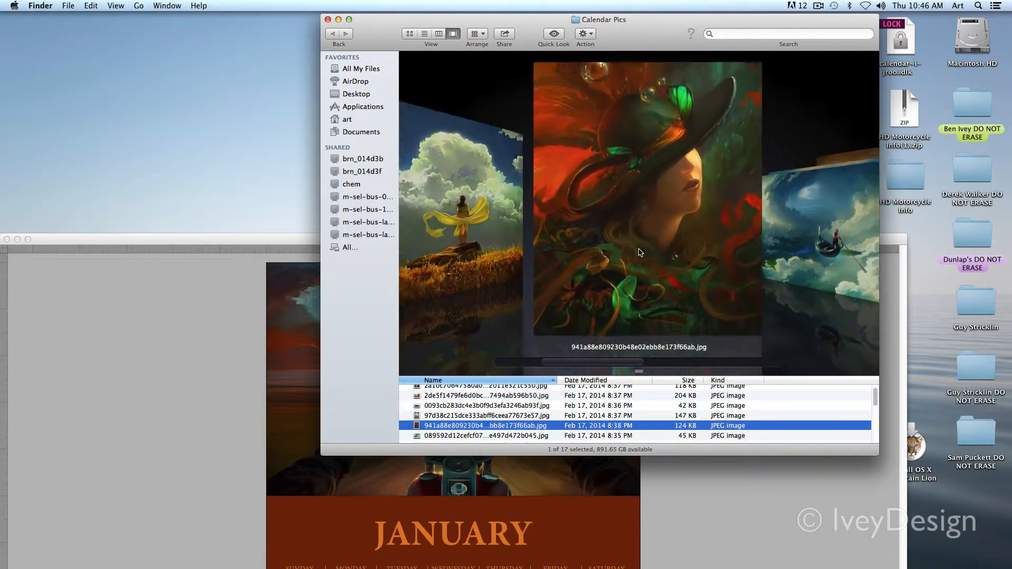
key(Down)
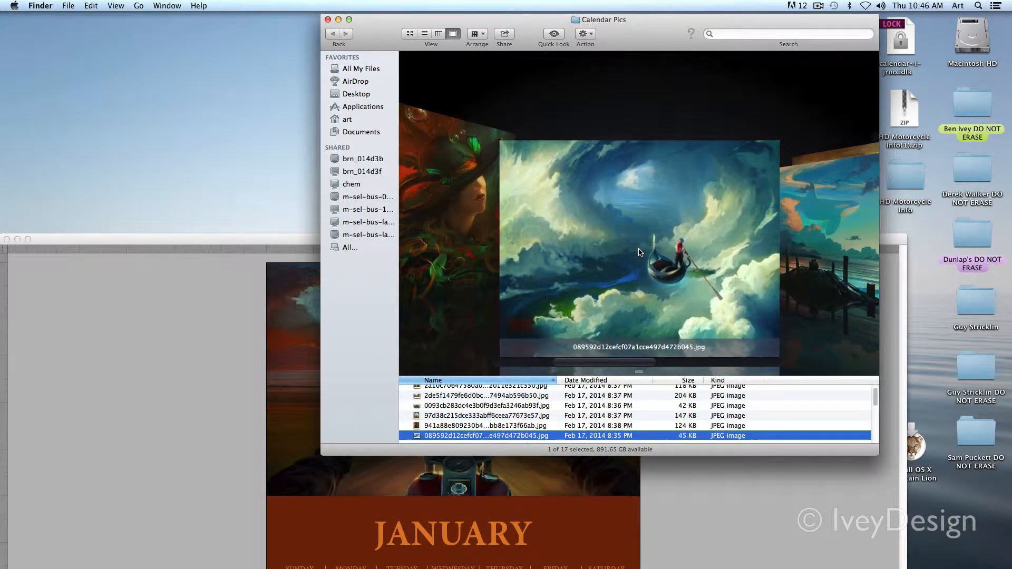
key(Down)
key(Down)
key(Down)
key(Down)
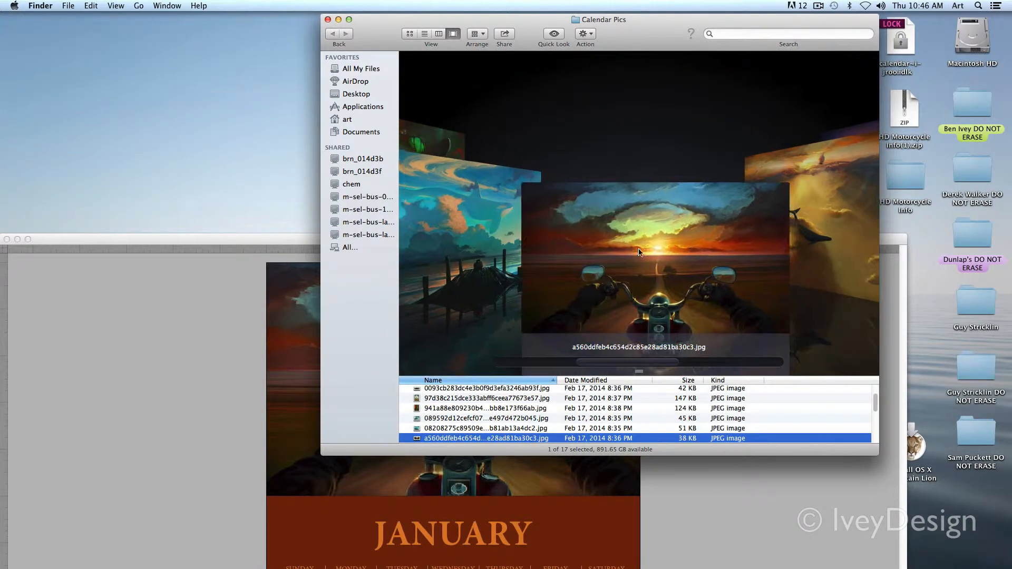
key(Down)
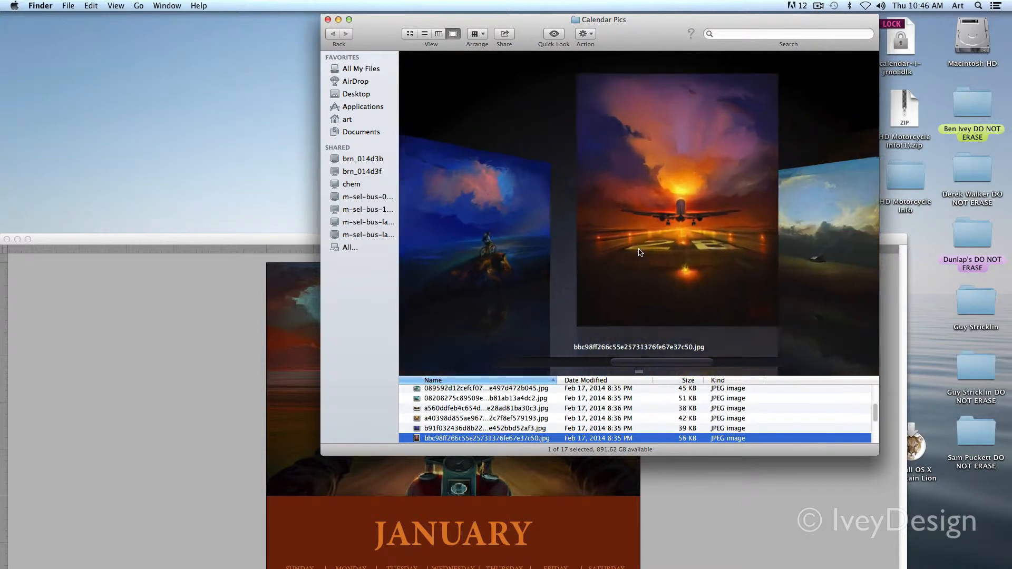
key(Down)
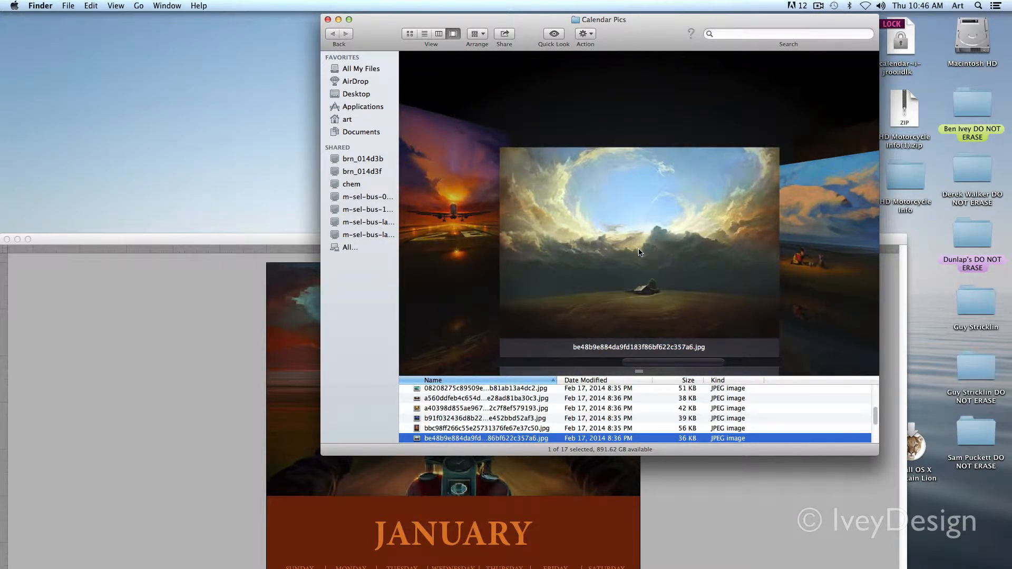
key(Down)
key(Up)
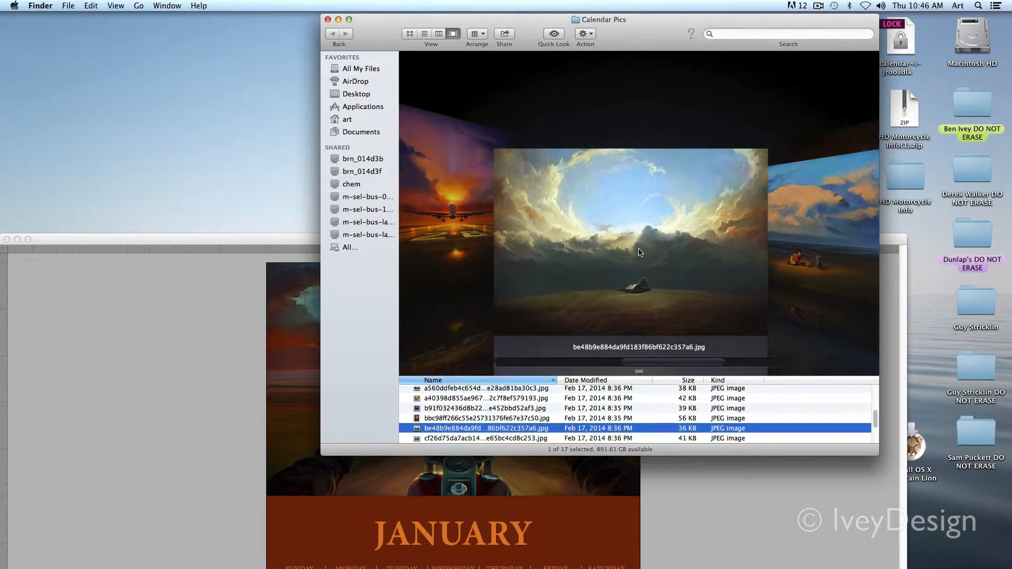
key(Down)
key(Down)
key(Down)
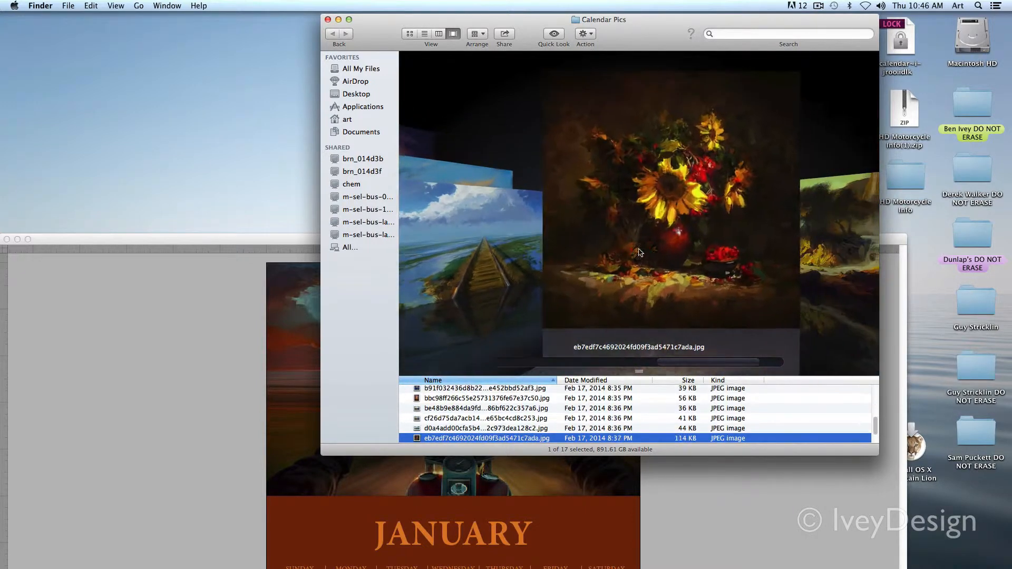
key(Down)
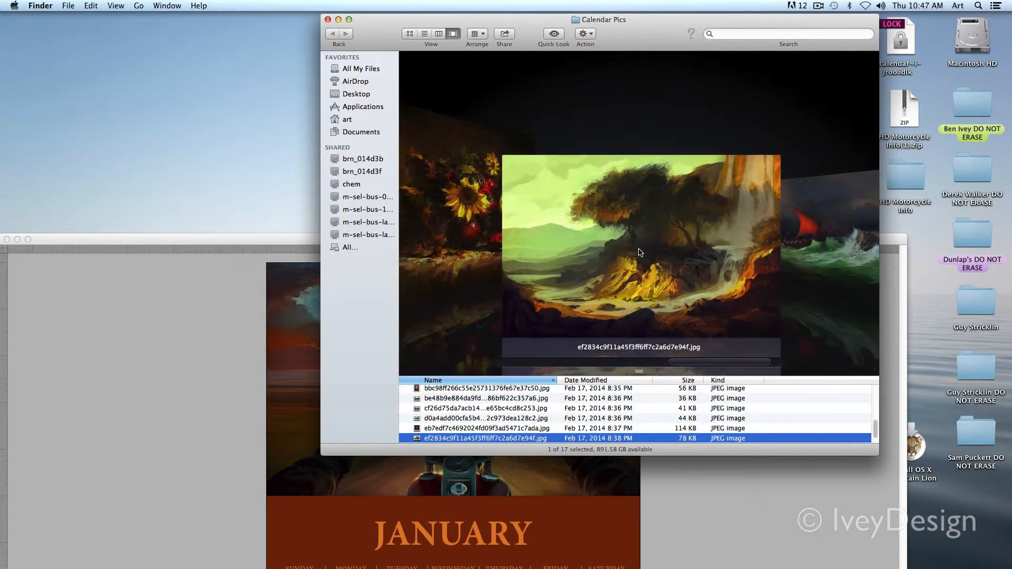
Step: Return to the Calendar.indd window and examine the January page's picture, title and date grid up close
drag(216, 243, 209, 64)
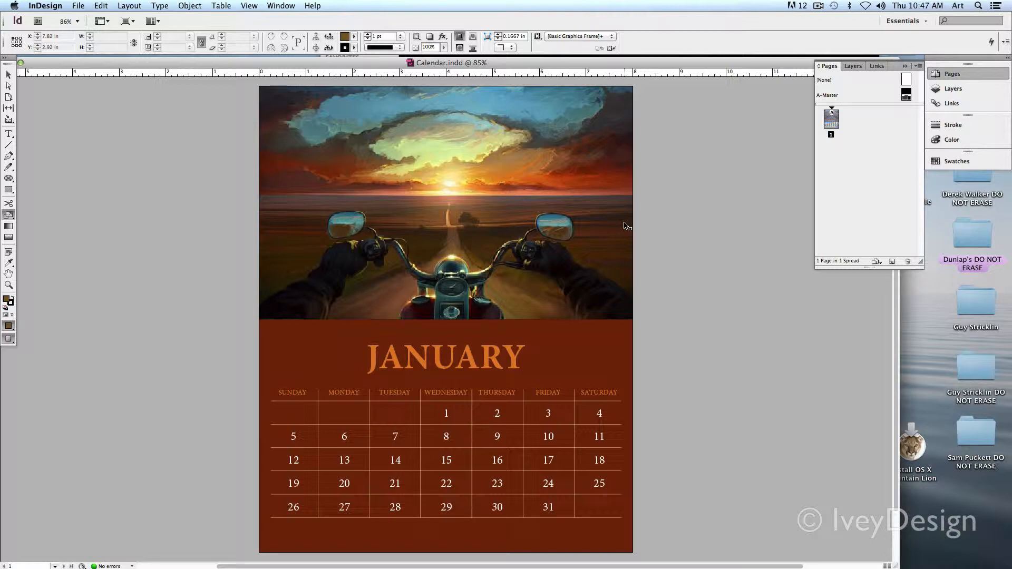
key(super+equal)
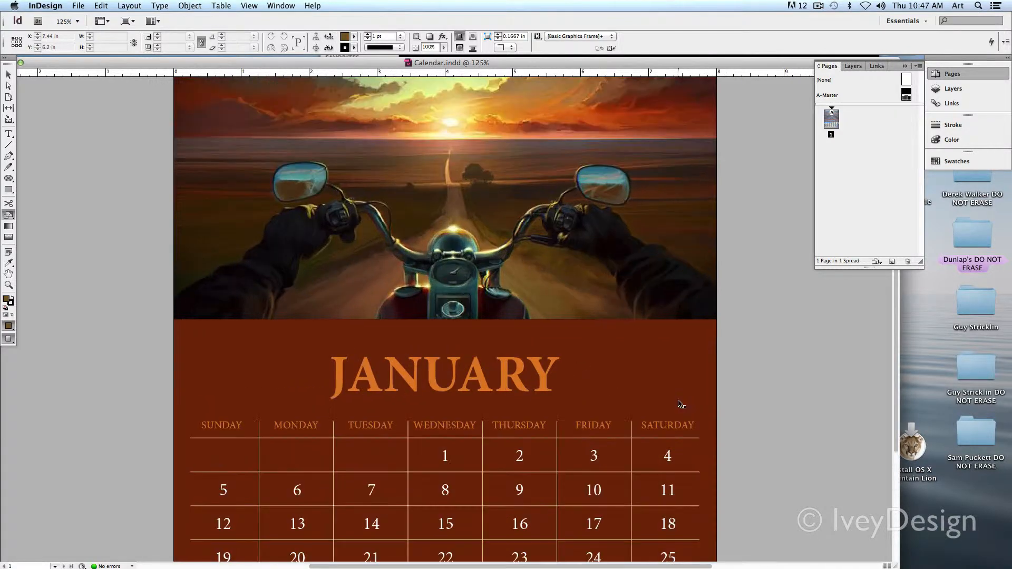
scroll(497, 379, down, 5)
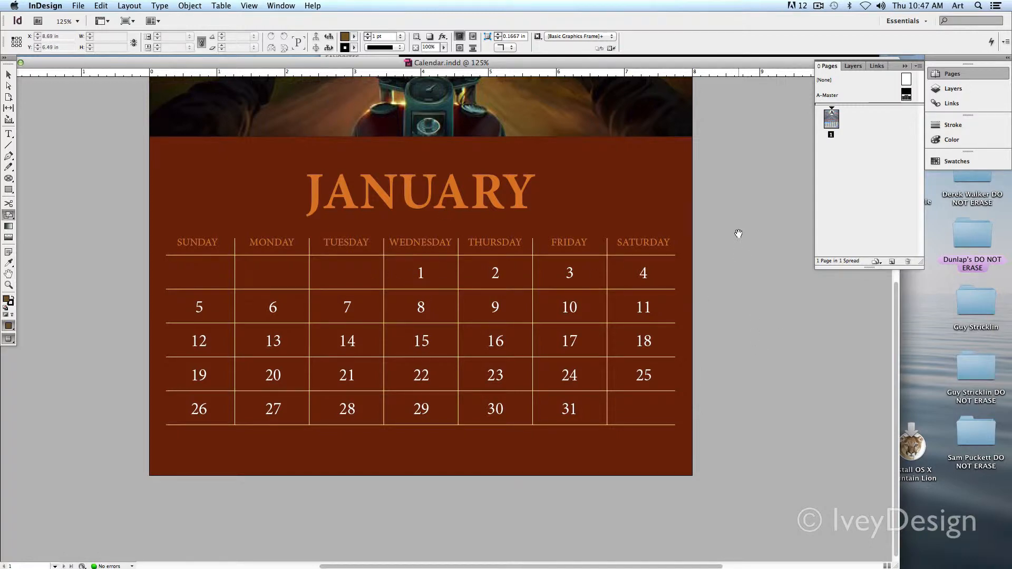
drag(739, 234, 735, 427)
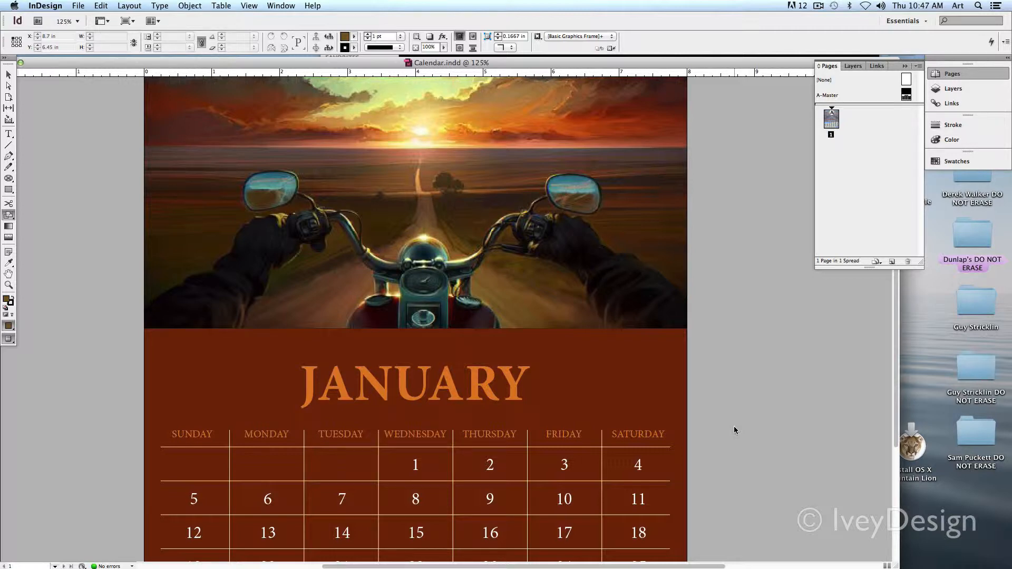
scroll(711, 369, up, 3)
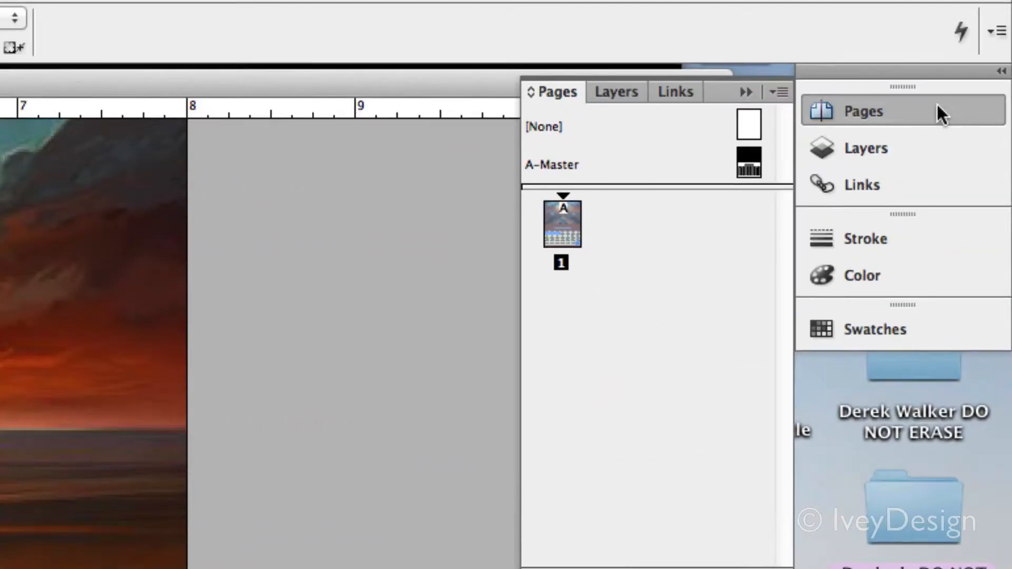
Step: Detach the Pages panel from the dock and float it over the workspace beside the calendar page
drag(896, 103, 422, 161)
double_click(481, 119)
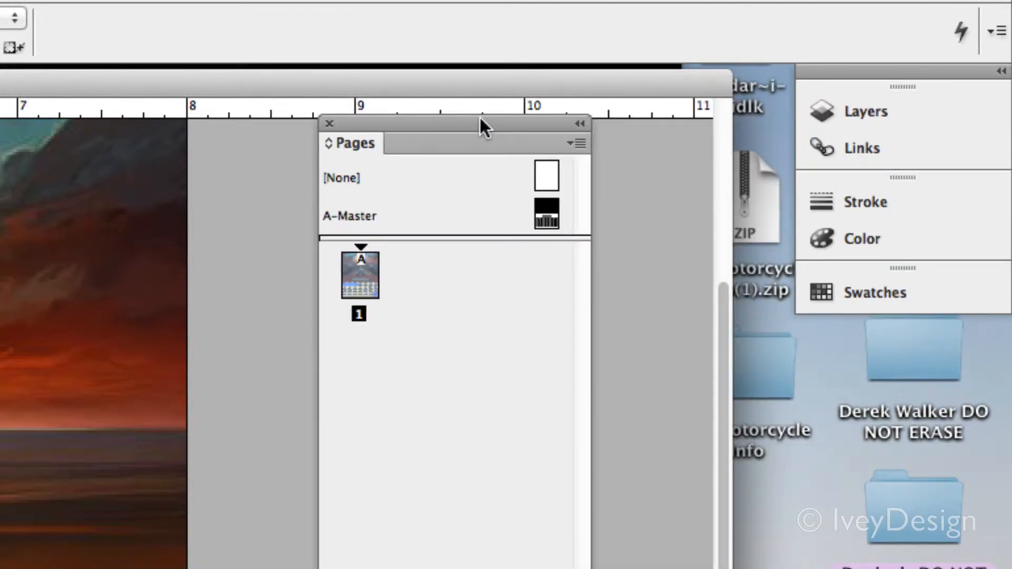
drag(480, 119, 507, 103)
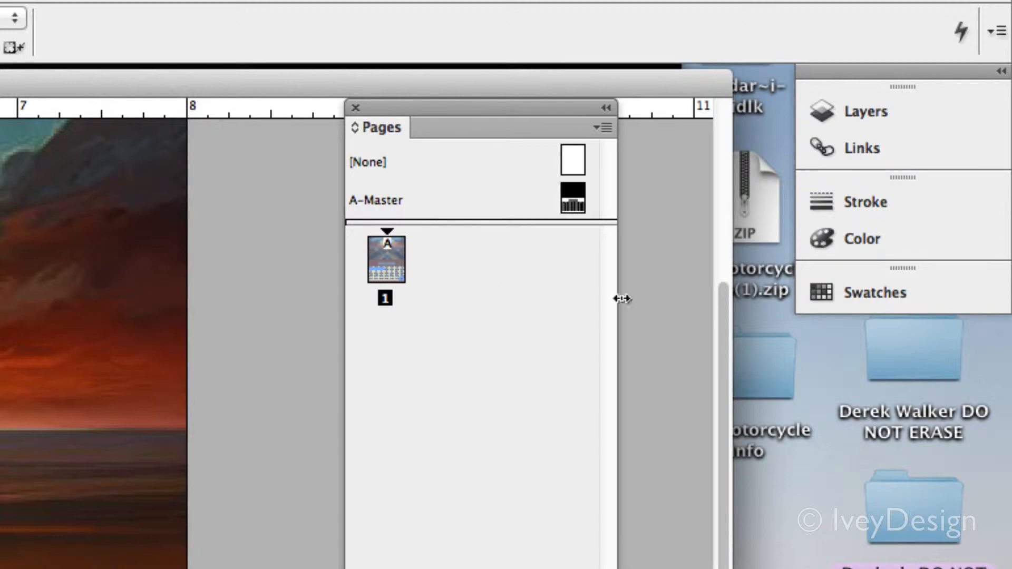
Step: Detach and expand the Swatches panel, place it beside the floating Pages panel, and shorten the Pages panel
click(848, 300)
drag(860, 302, 712, 238)
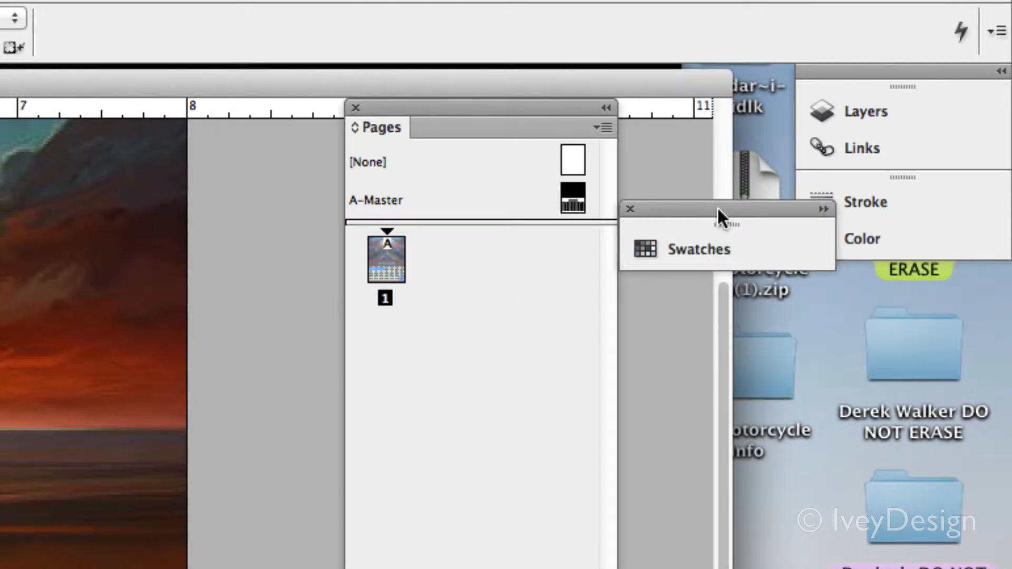
double_click(717, 208)
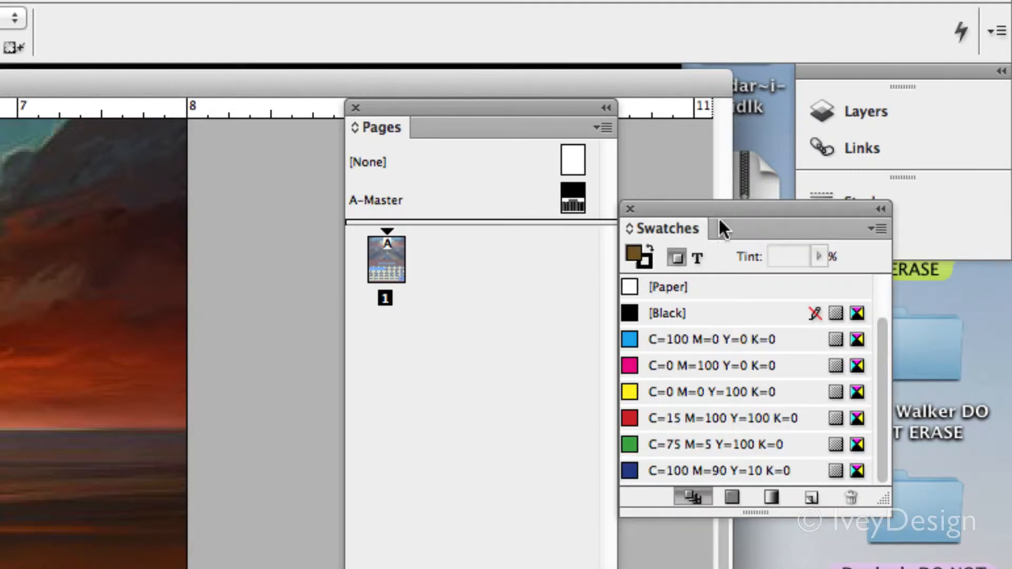
click(1000, 70)
click(999, 73)
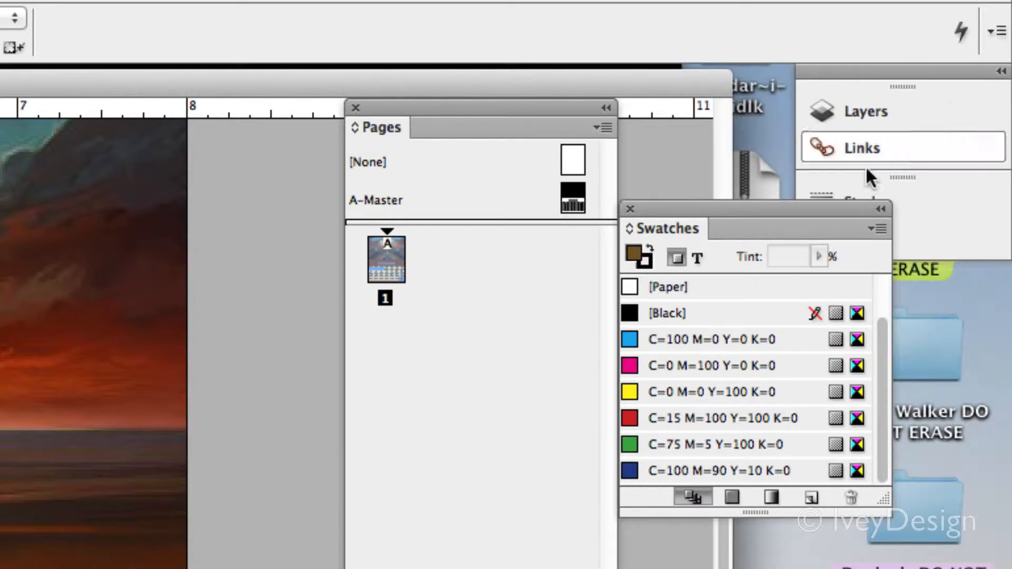
drag(734, 208, 741, 111)
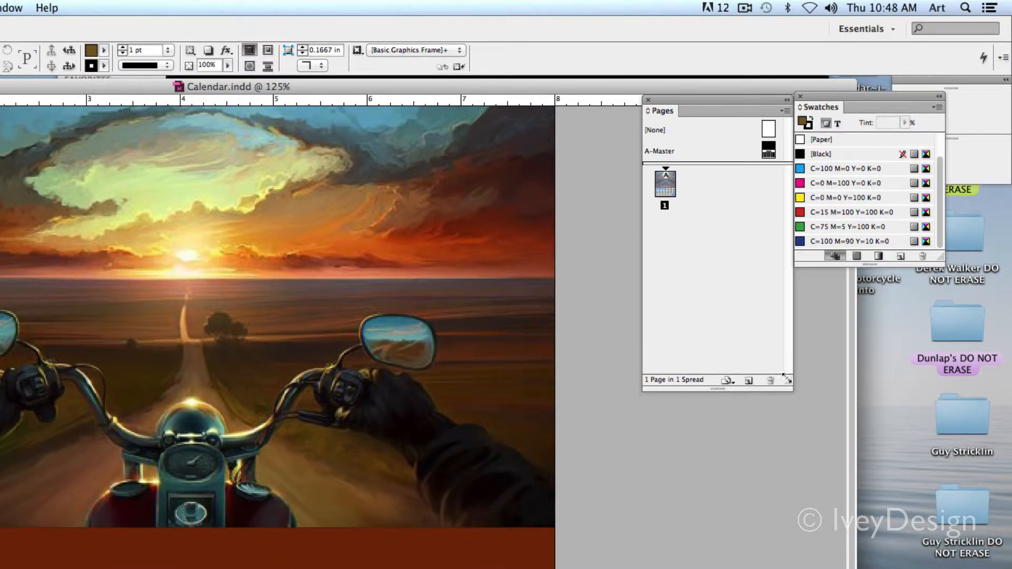
drag(786, 377, 786, 298)
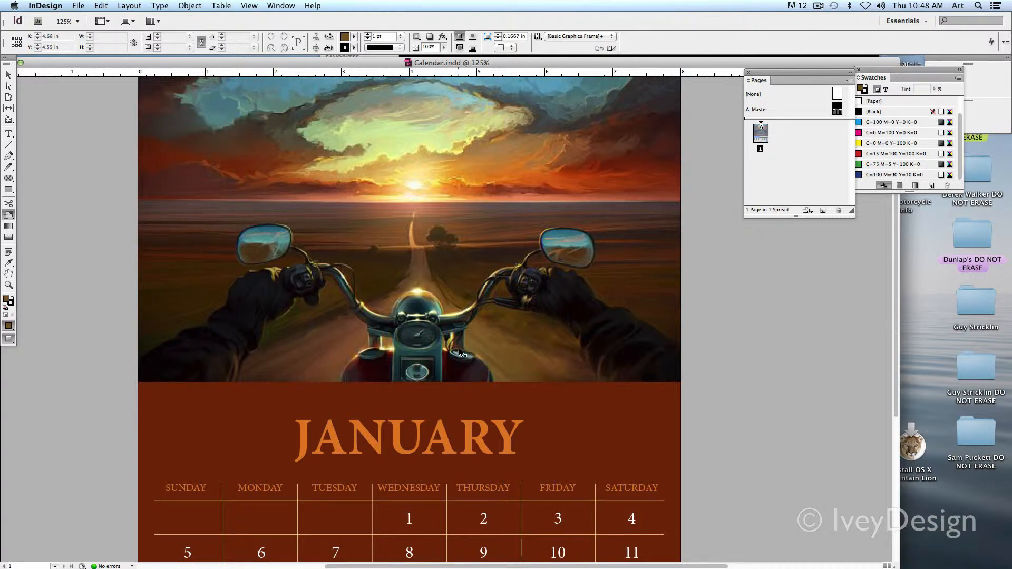
Step: Open the A-Master page and change the screen mode from Preview to Normal
key(super+0)
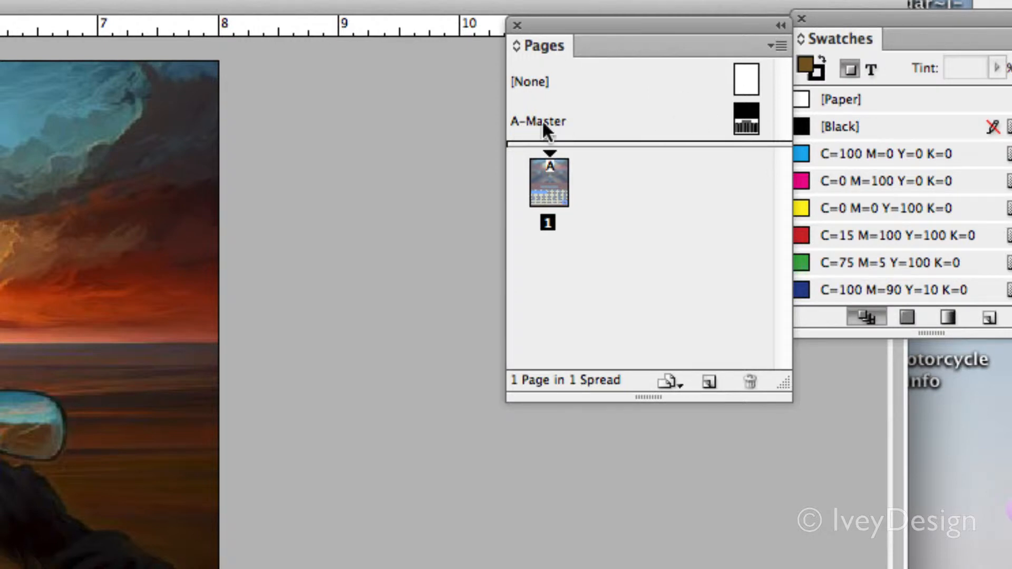
double_click(749, 119)
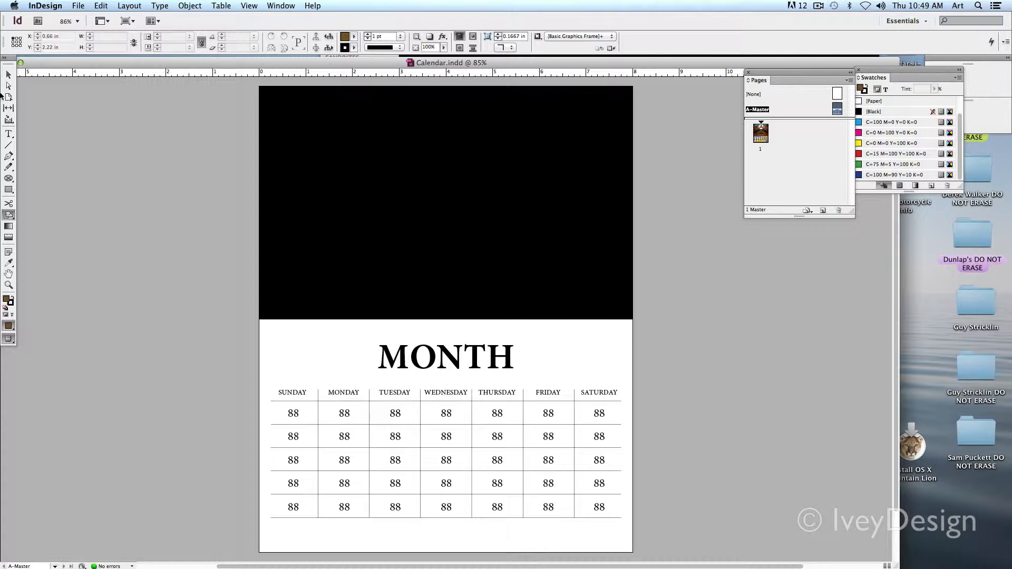
click(9, 339)
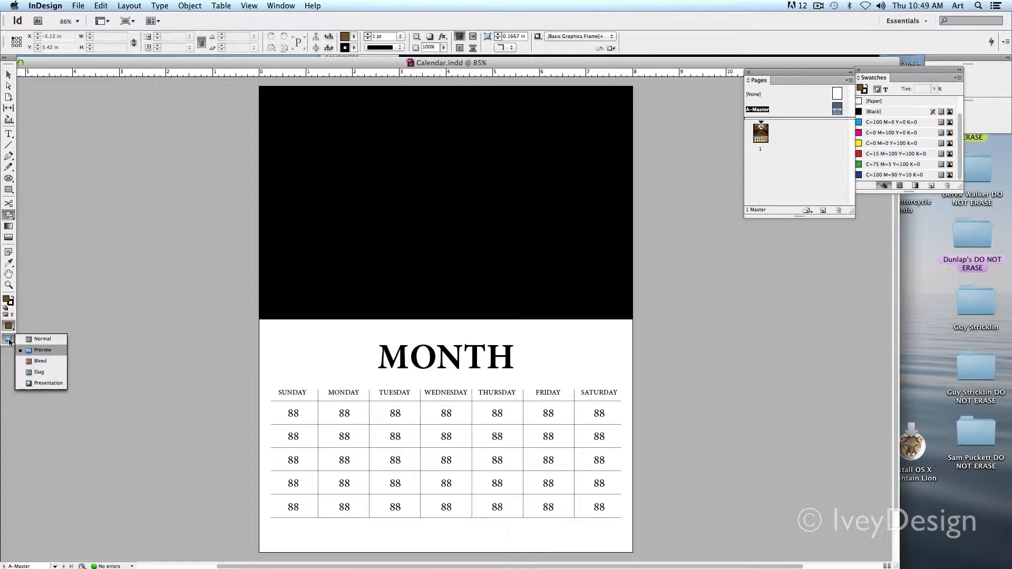
click(42, 339)
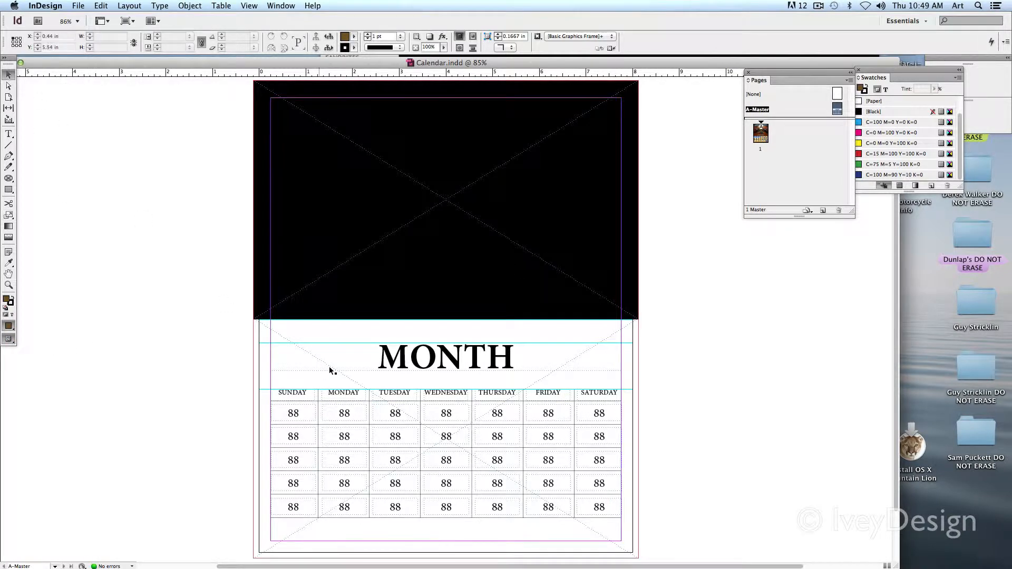
Step: Inspect the master's black picture frame and highlight the placeholder title MONTH with the Type tool
click(447, 274)
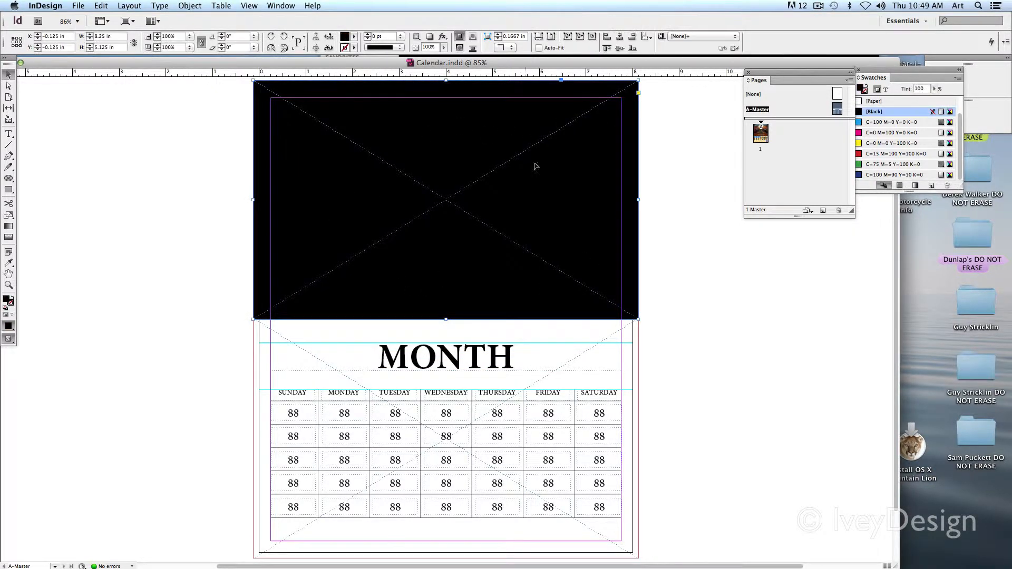
click(663, 375)
key(super+equal)
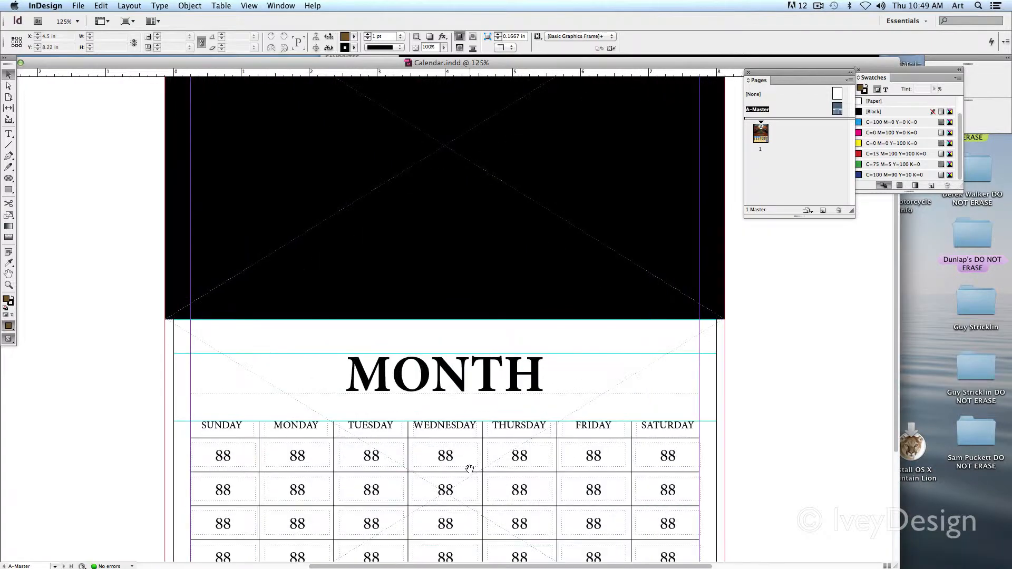
drag(470, 469, 481, 279)
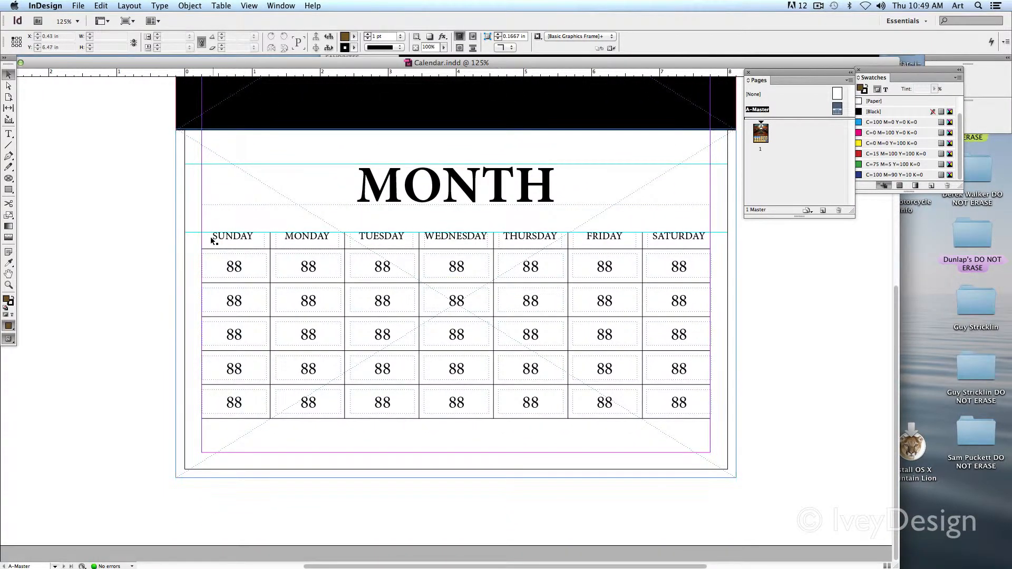
click(463, 191)
click(8, 134)
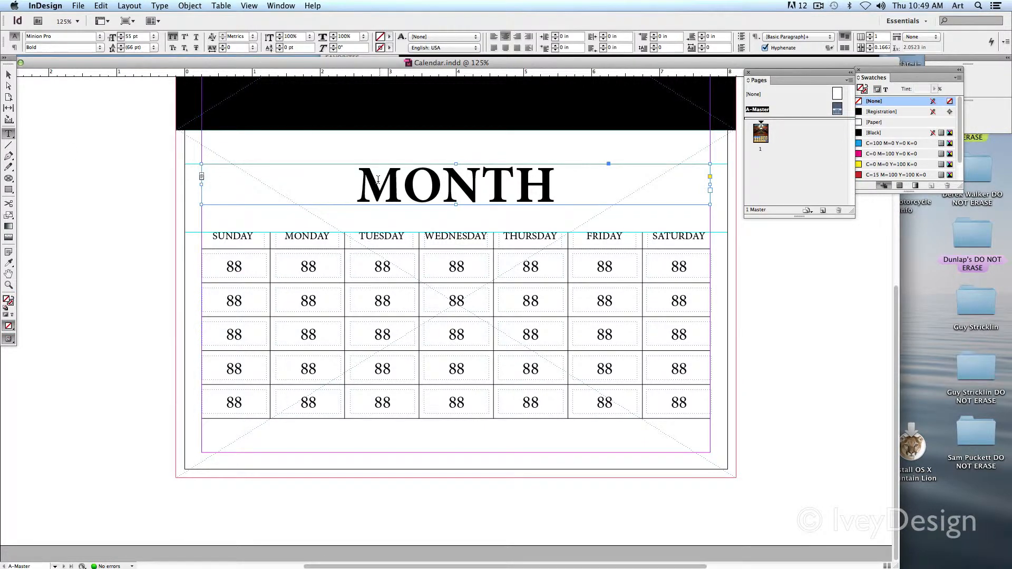
drag(378, 180, 544, 184)
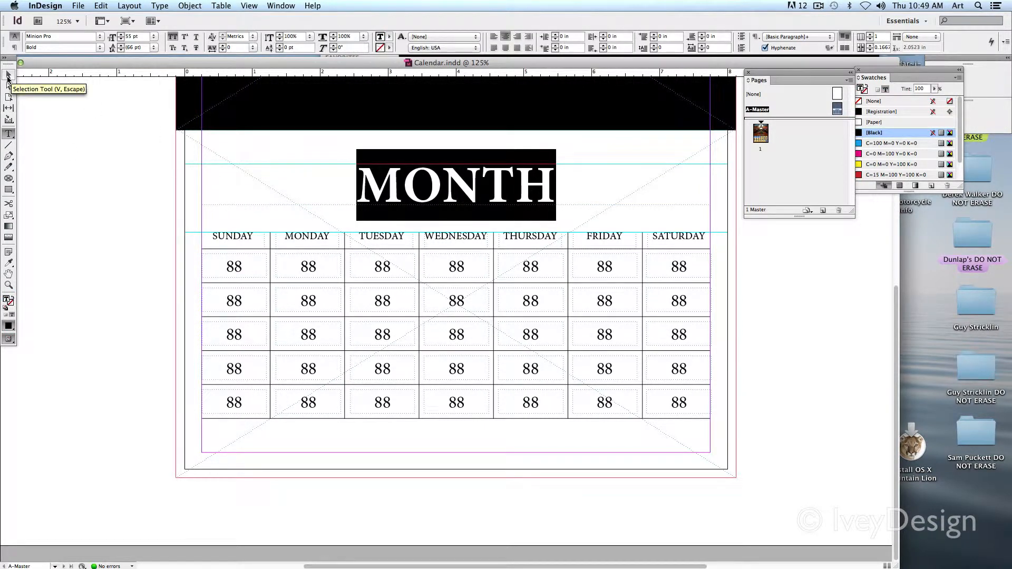
Step: Highlight the letters NT in the master's MONTH title with the Type tool and return to the Selection tool
click(8, 77)
click(62, 132)
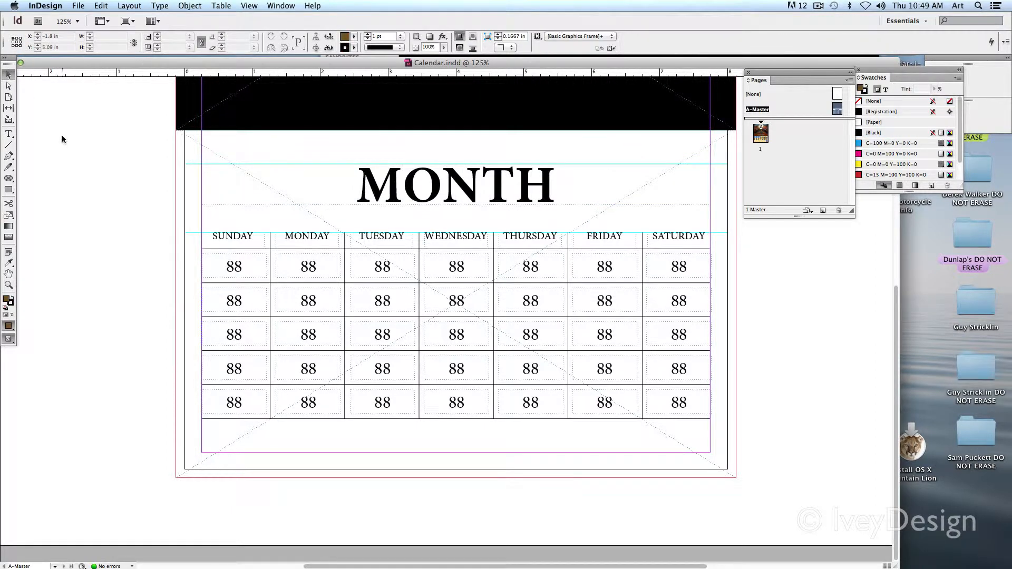
key(t)
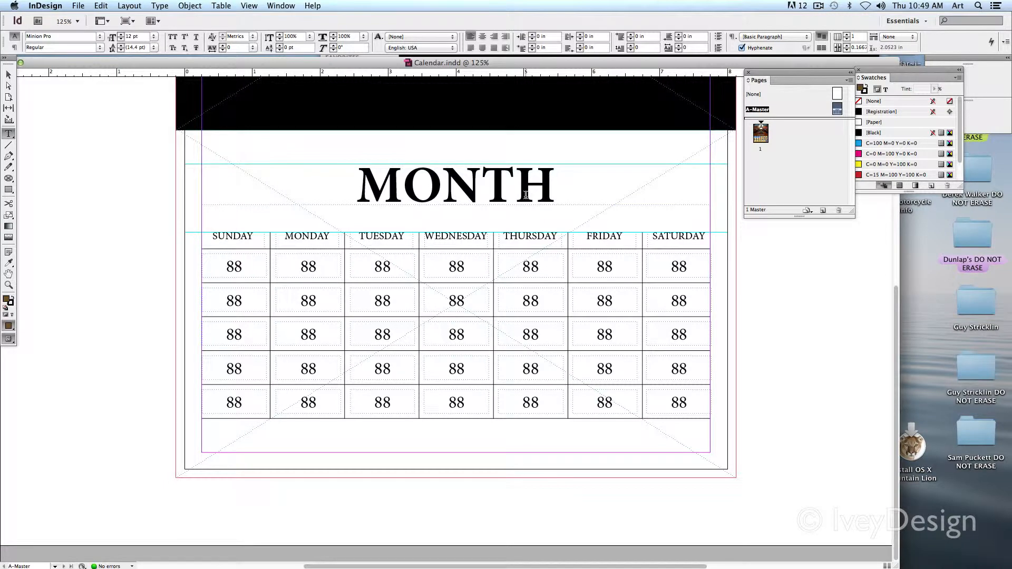
drag(443, 197, 514, 225)
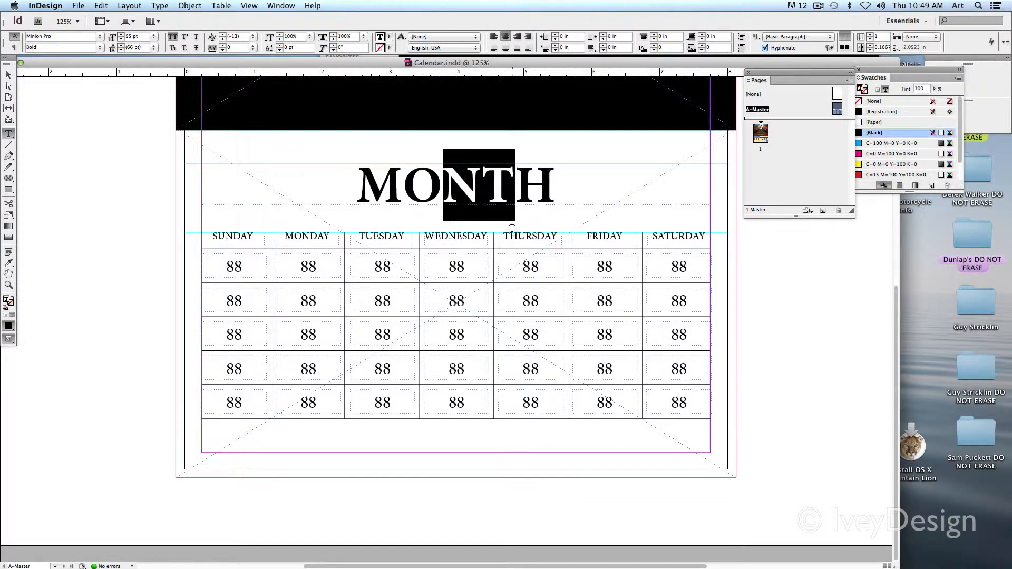
click(9, 75)
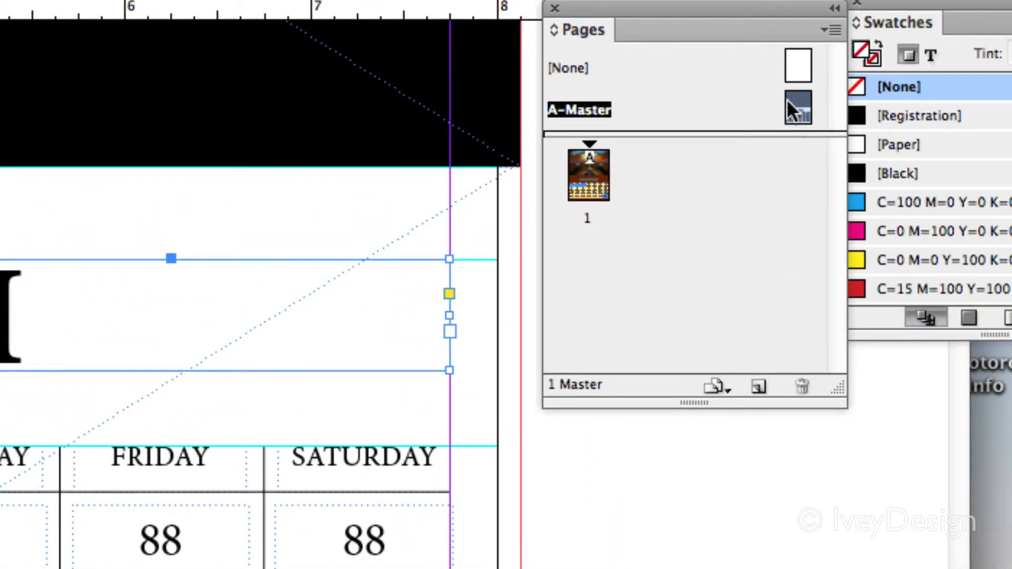
Step: Return to document page 1 and add a second page based on A-Master below it
double_click(587, 176)
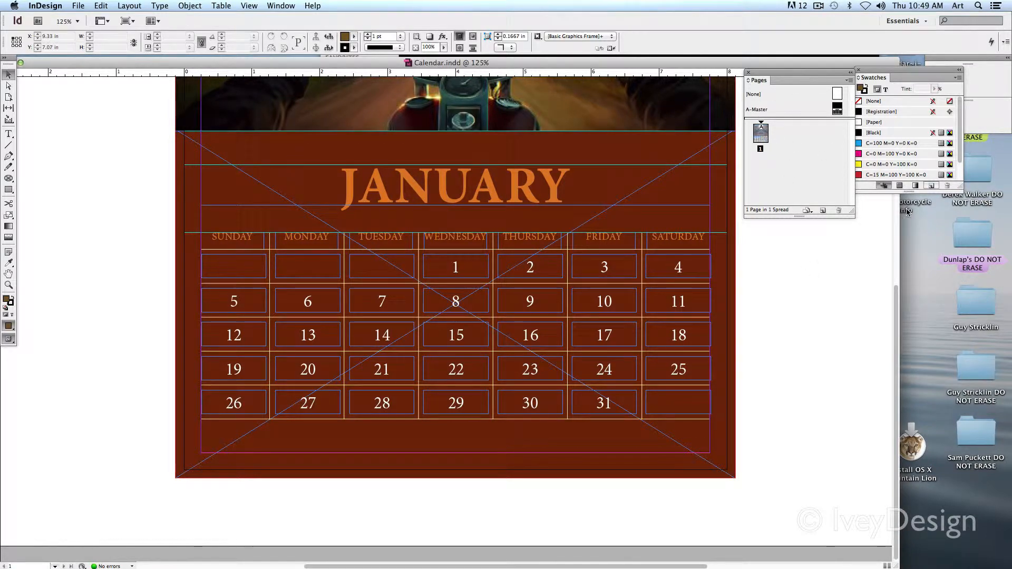
key(super+minus)
key(super+minus)
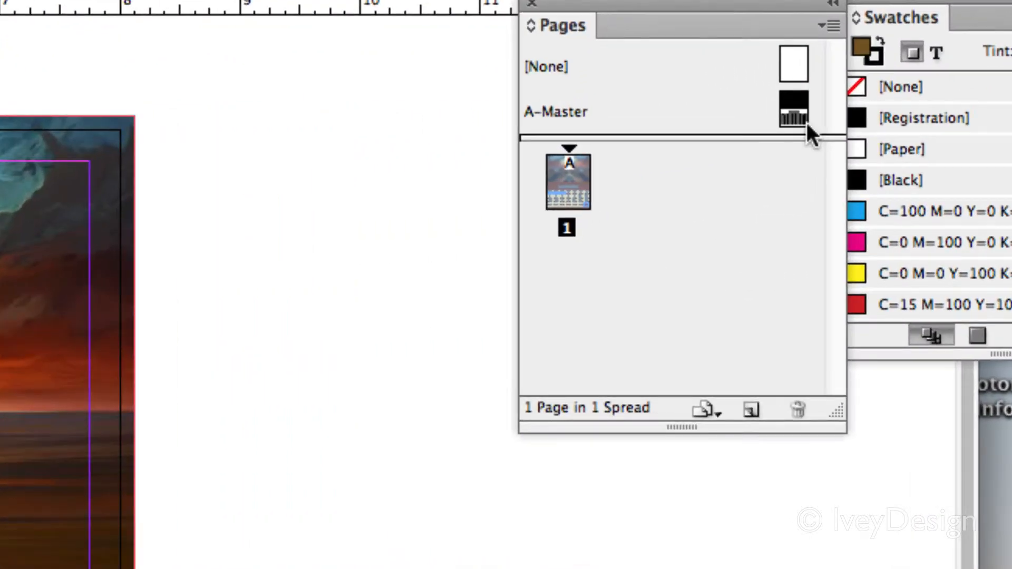
drag(792, 104, 558, 262)
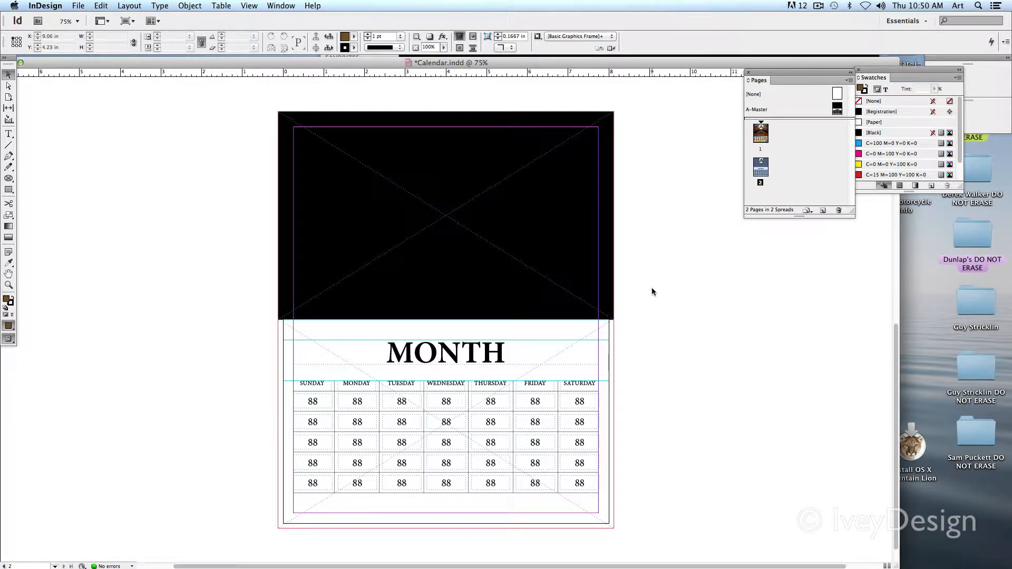
scroll(652, 286, up, 10)
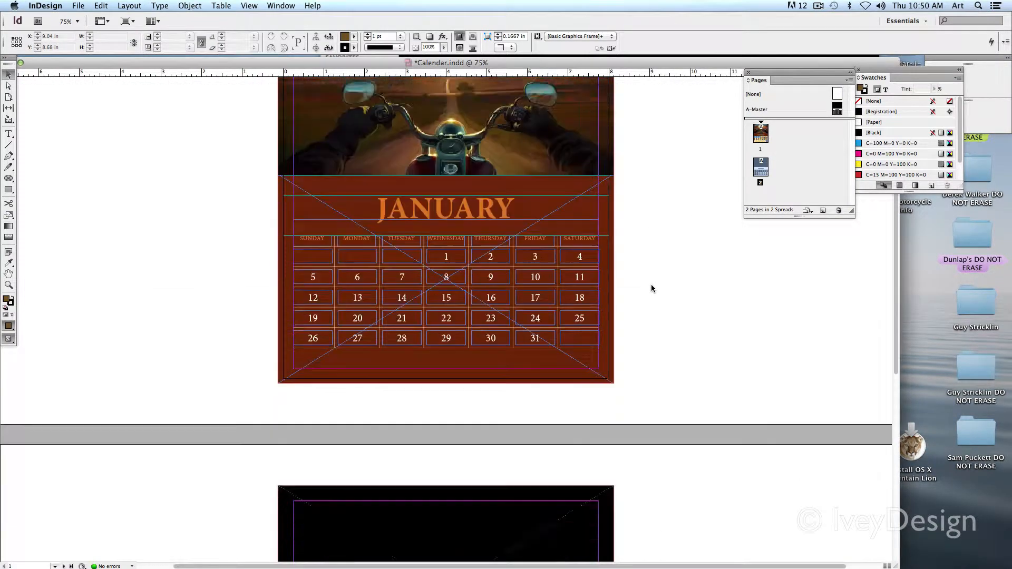
scroll(652, 288, down, 10)
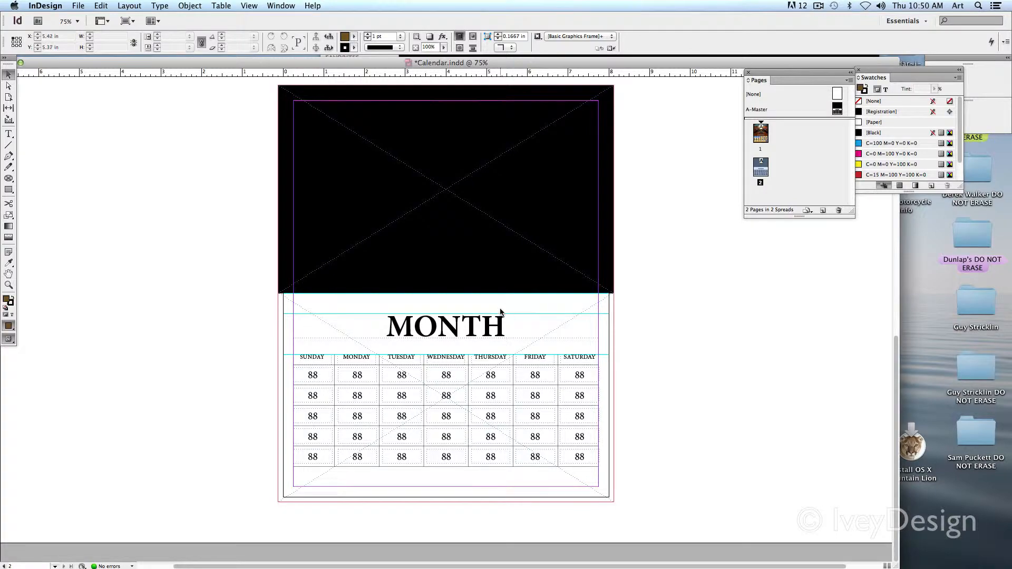
Step: Override all master page items on page 2 so its locked frames can be edited
drag(373, 237, 479, 396)
drag(455, 283, 504, 295)
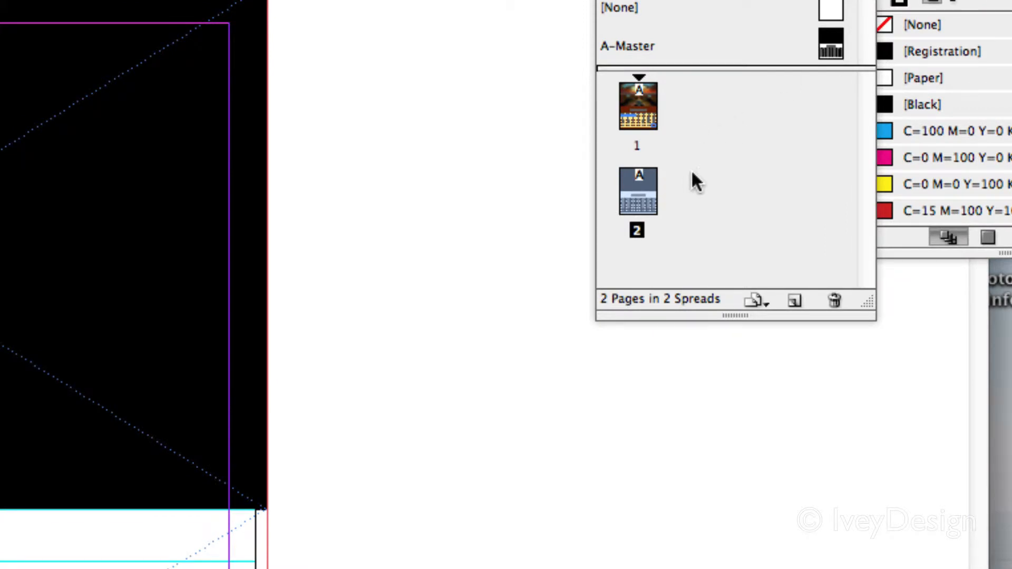
right_click(639, 207)
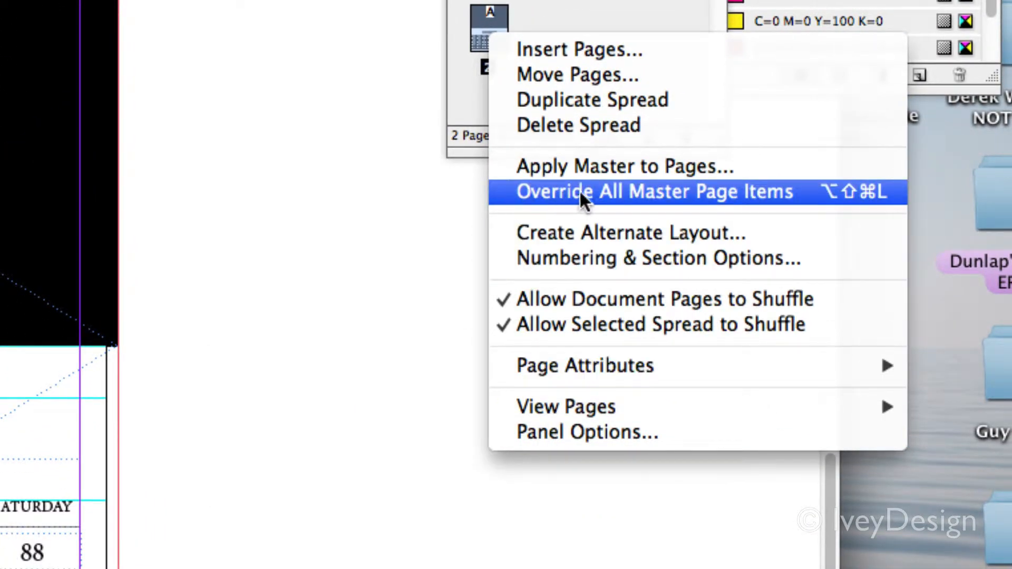
click(738, 191)
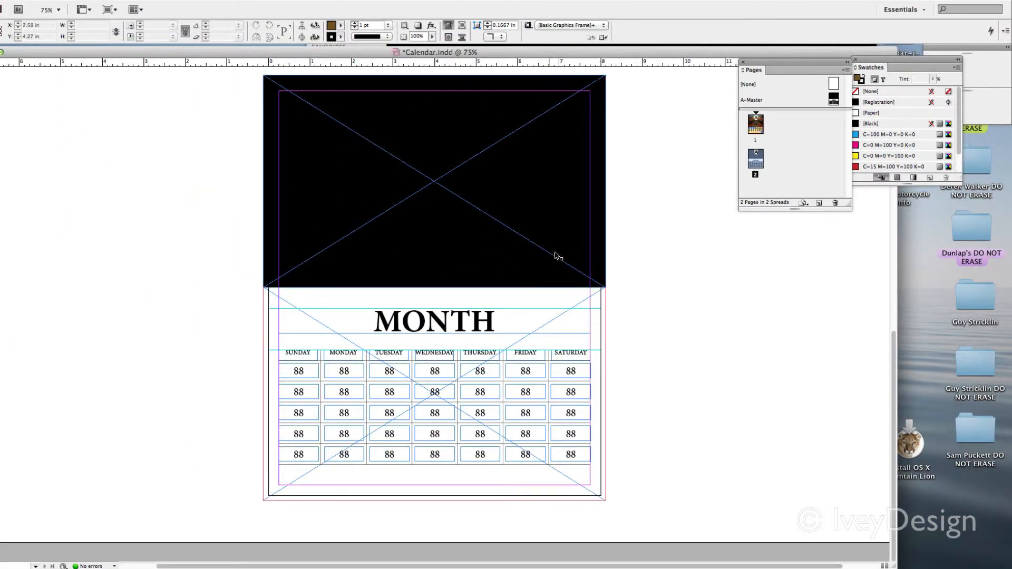
Step: Try moving the black picture frame and the MONTH title frame on page 2, and undo the moves while keeping the override
click(554, 255)
drag(555, 255, 509, 263)
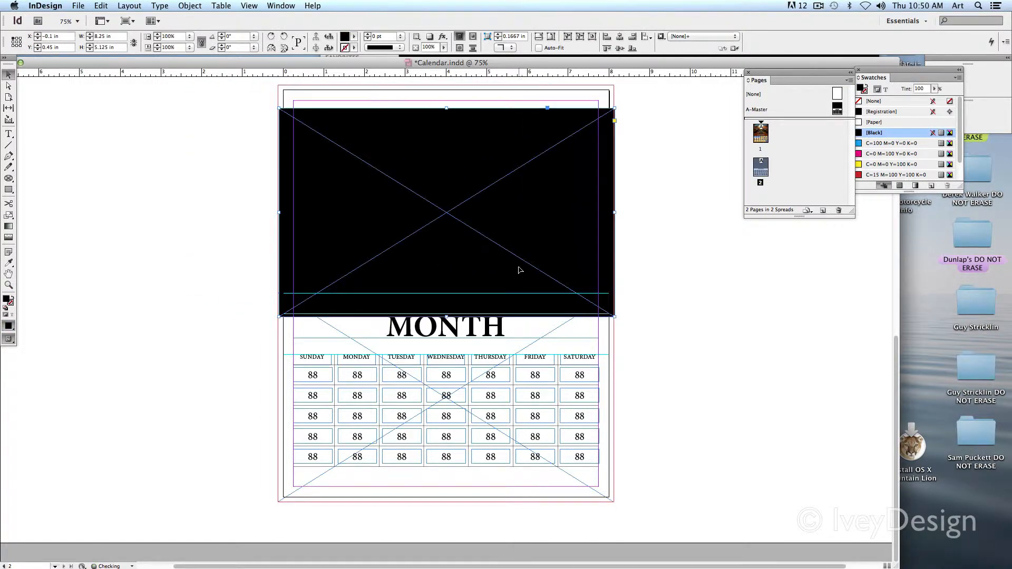
key(super+z)
key(super+z)
click(745, 362)
drag(480, 332, 788, 352)
key(super+z)
key(super+z)
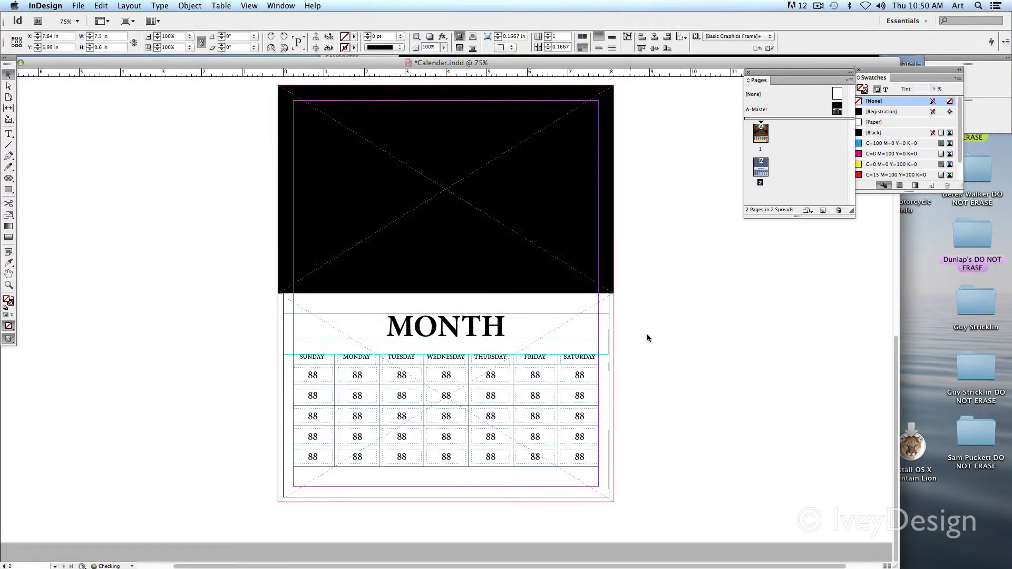
click(643, 340)
key(super+a)
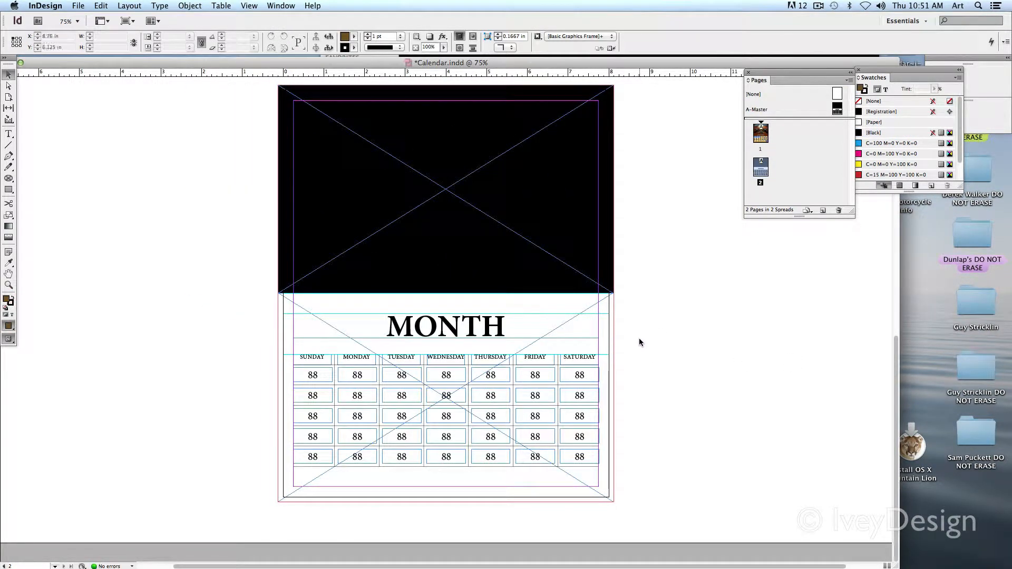
Step: Select the black picture frame on page 2 and open the desktop's Calendar Pics folder for placing an image
key(super+equal)
key(super+equal)
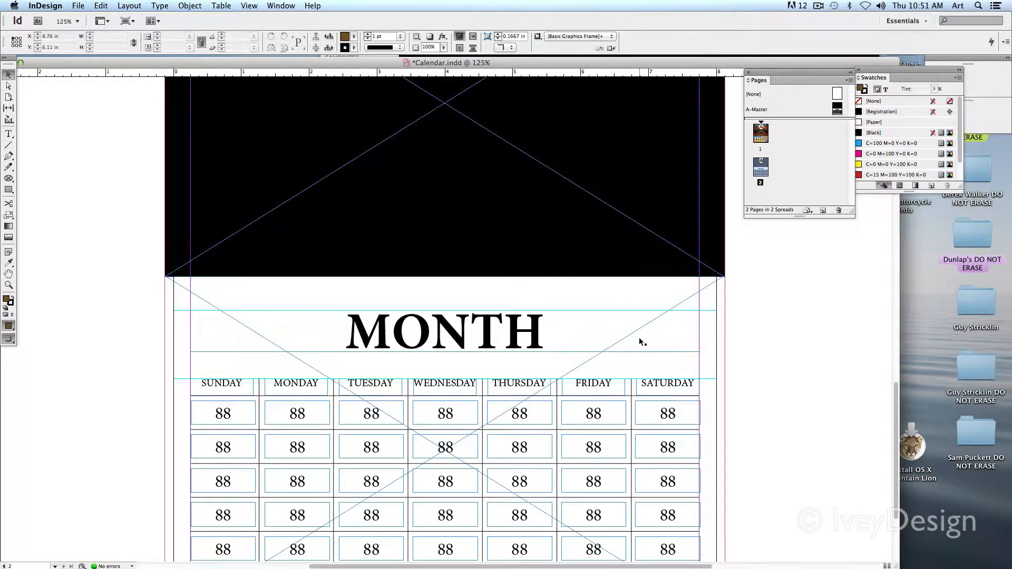
drag(592, 197, 572, 384)
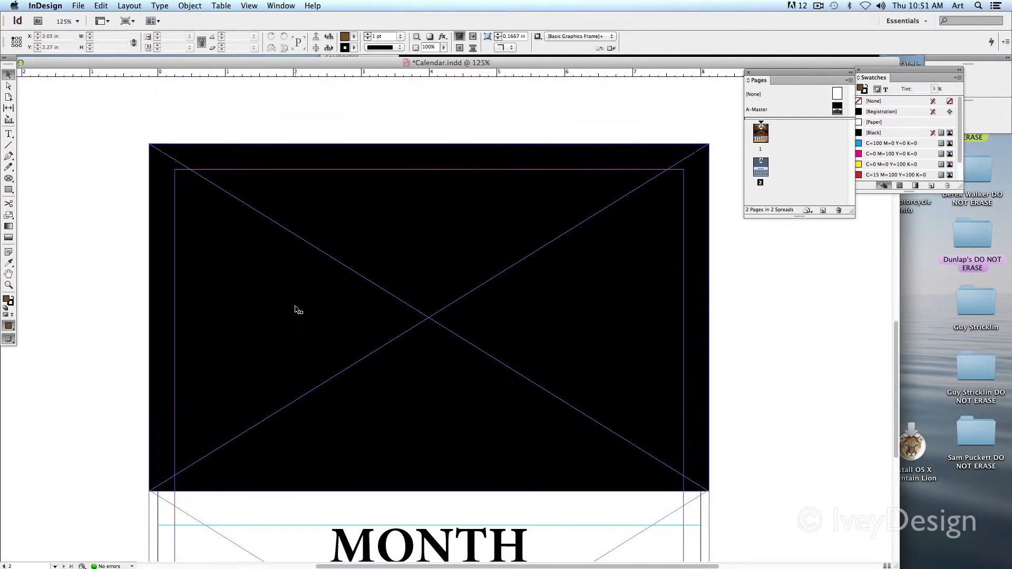
click(545, 237)
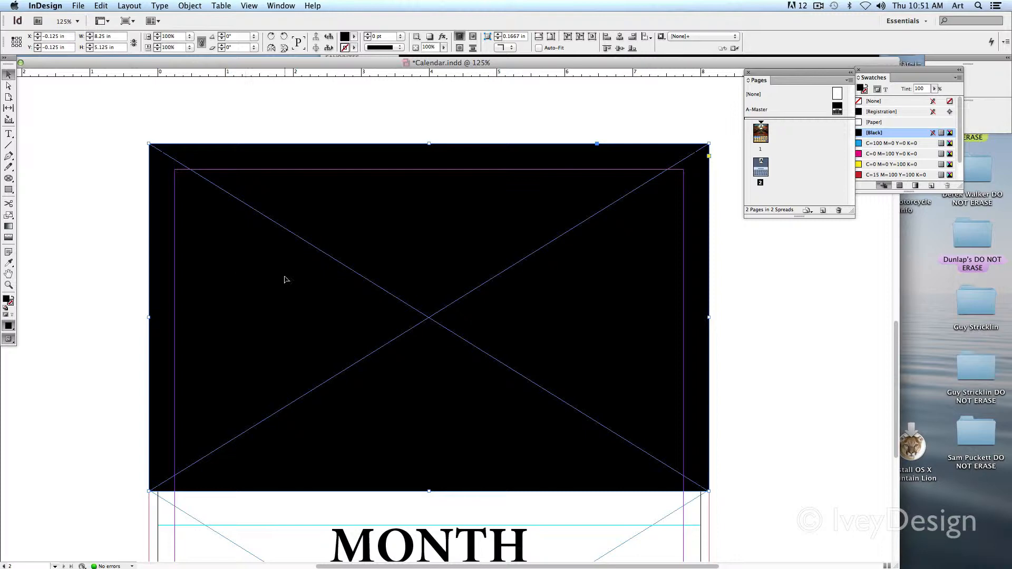
click(80, 6)
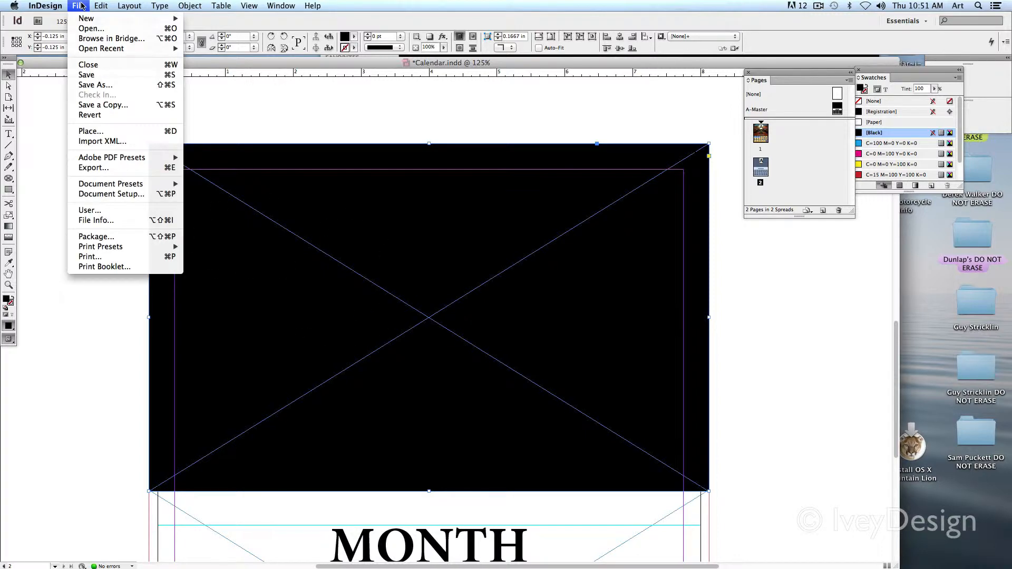
click(97, 133)
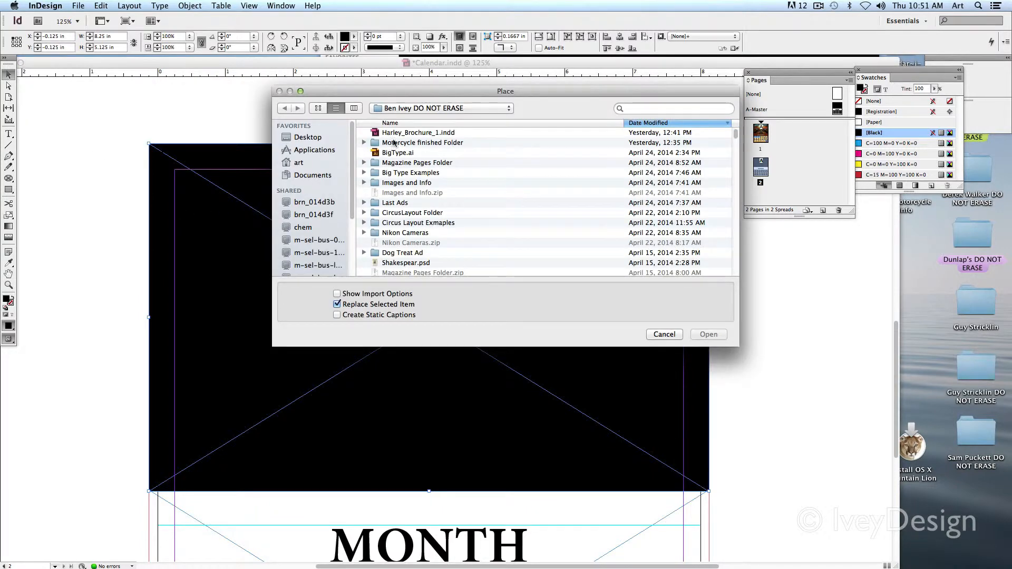
click(308, 138)
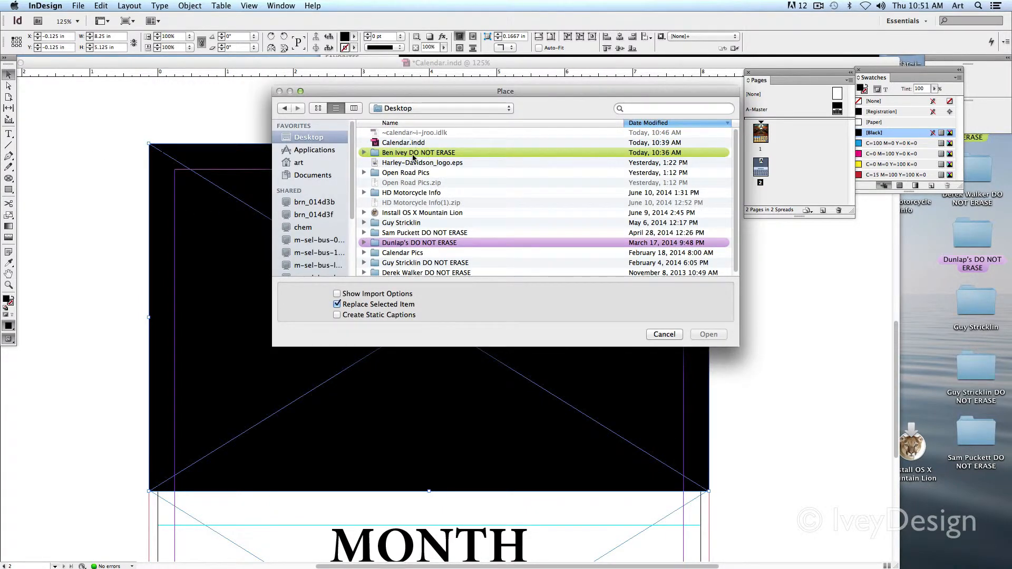
scroll(421, 185, down, 1)
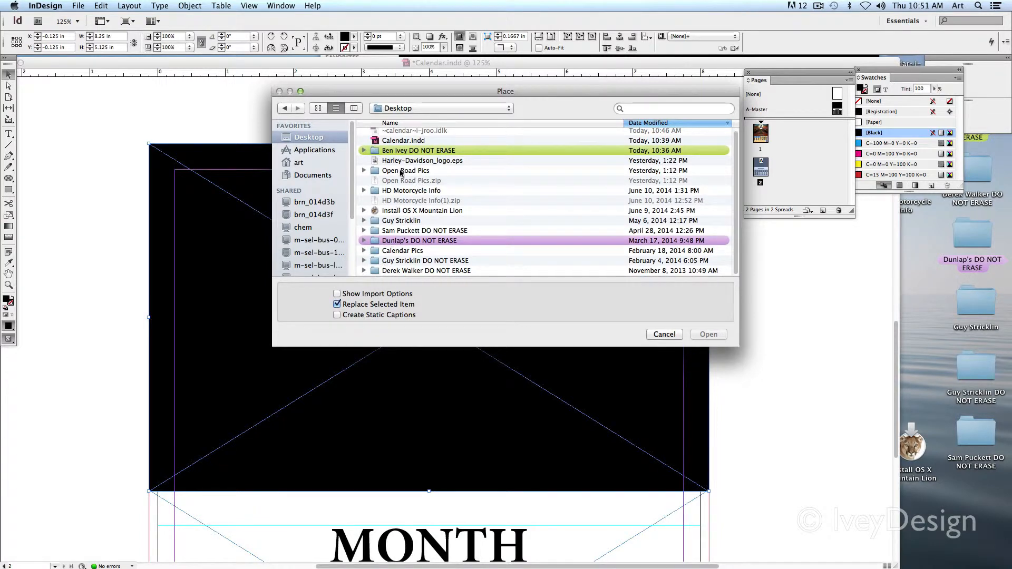
double_click(402, 251)
Step: Preview the street picture 2de5f1479fe6d0bc04a07494ab596b50.jpg and place it in the selected frame
click(481, 183)
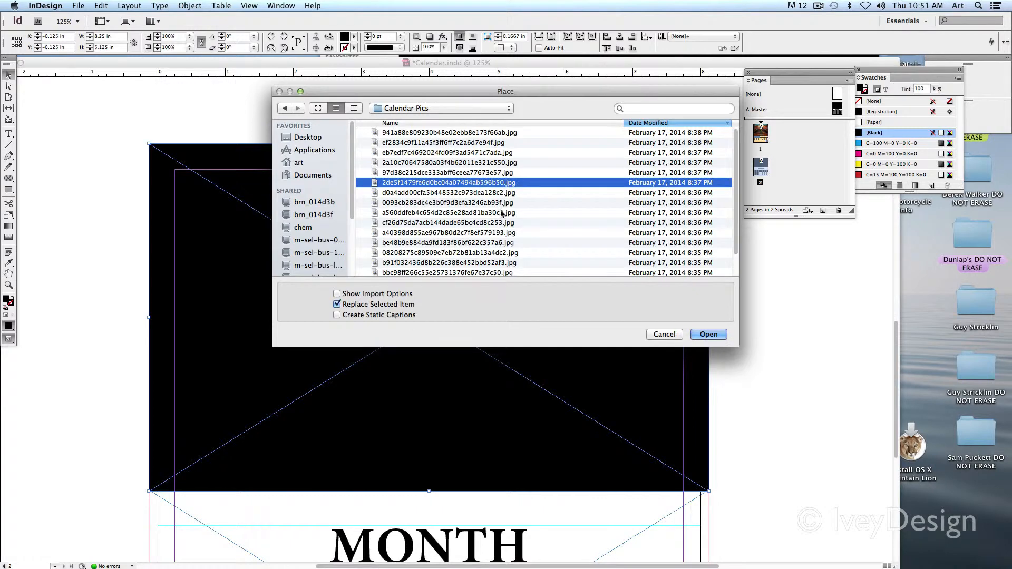
key(space)
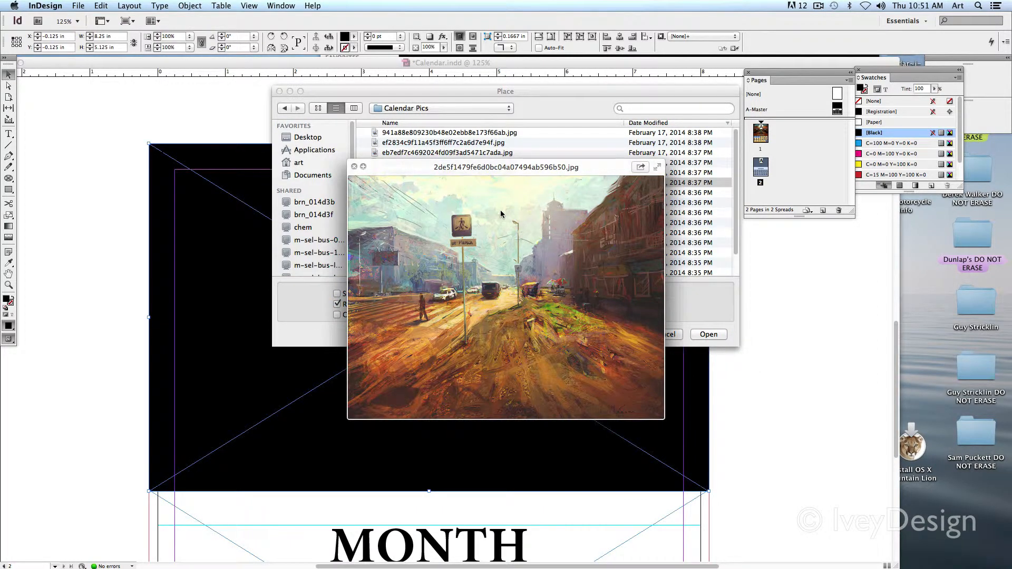
key(space)
click(711, 335)
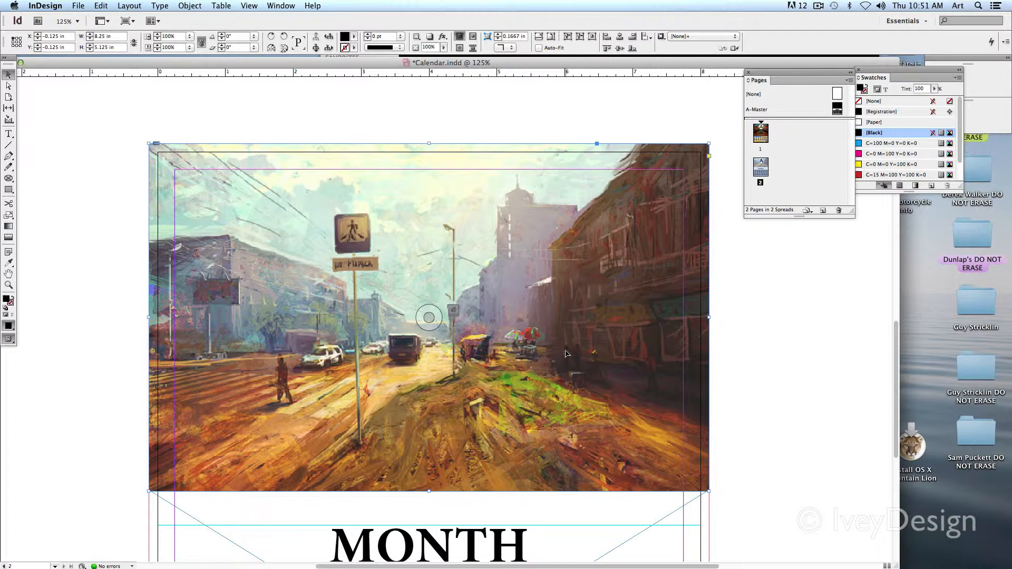
Step: Select the placed picture inside its frame and shift it to about X -0.03 in, Y -0.44 in, and deselect it
click(427, 315)
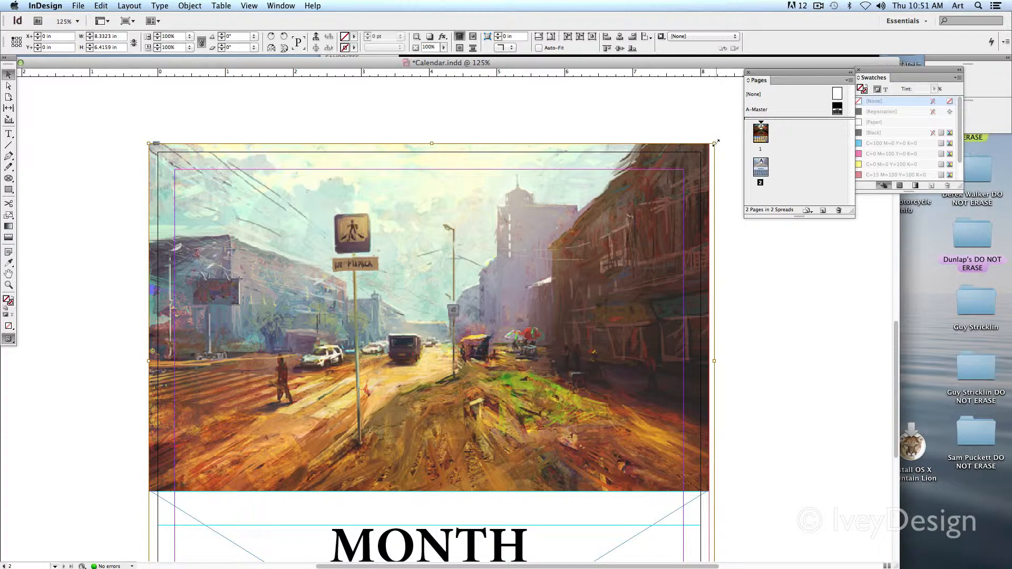
drag(715, 142, 686, 165)
key(super+z)
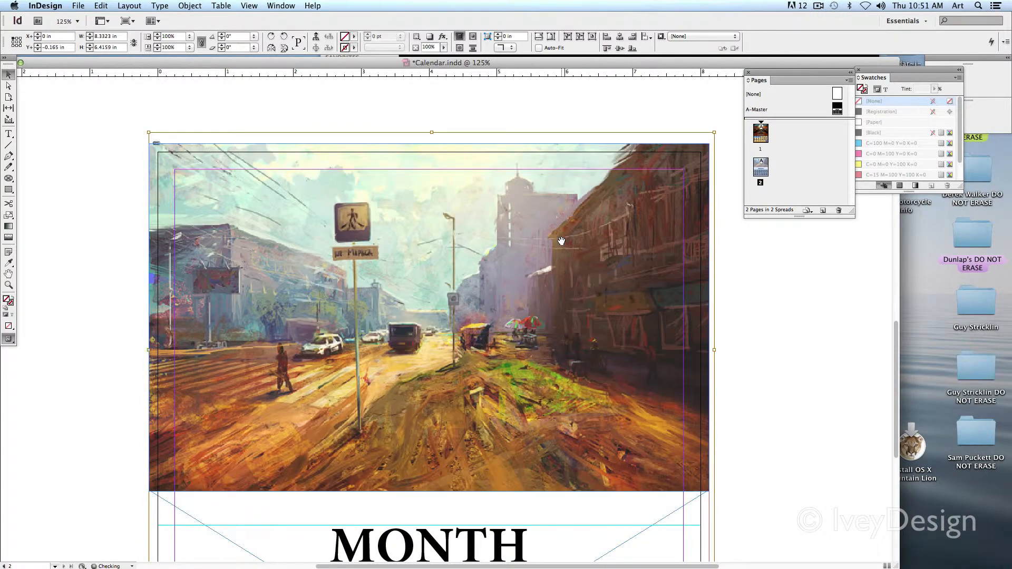
key(Left)
key(Left)
key(Up)
key(Up)
key(Up)
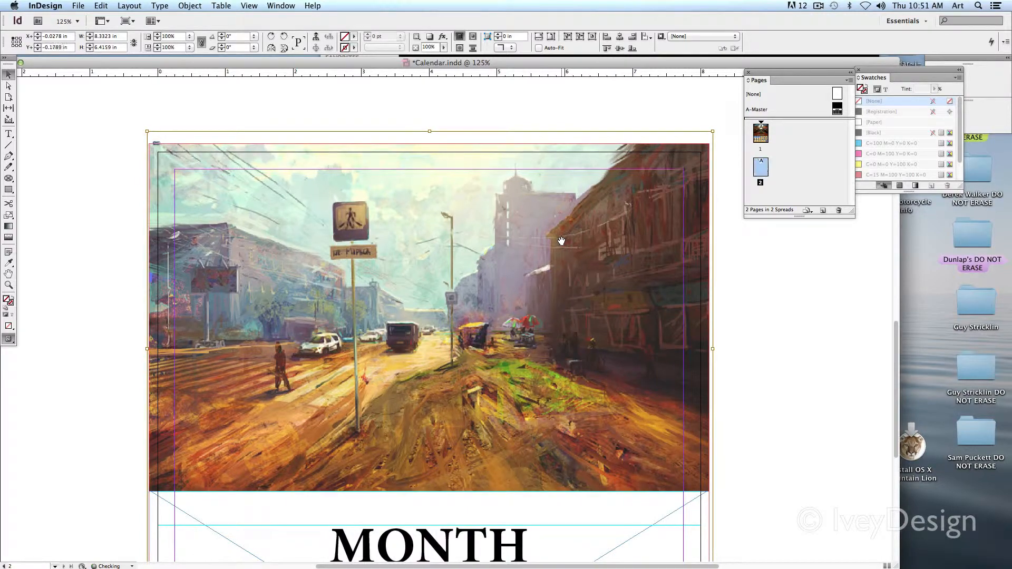
key(shift+Up)
key(shift+Up)
key(Down)
key(Down)
key(Down)
key(Down)
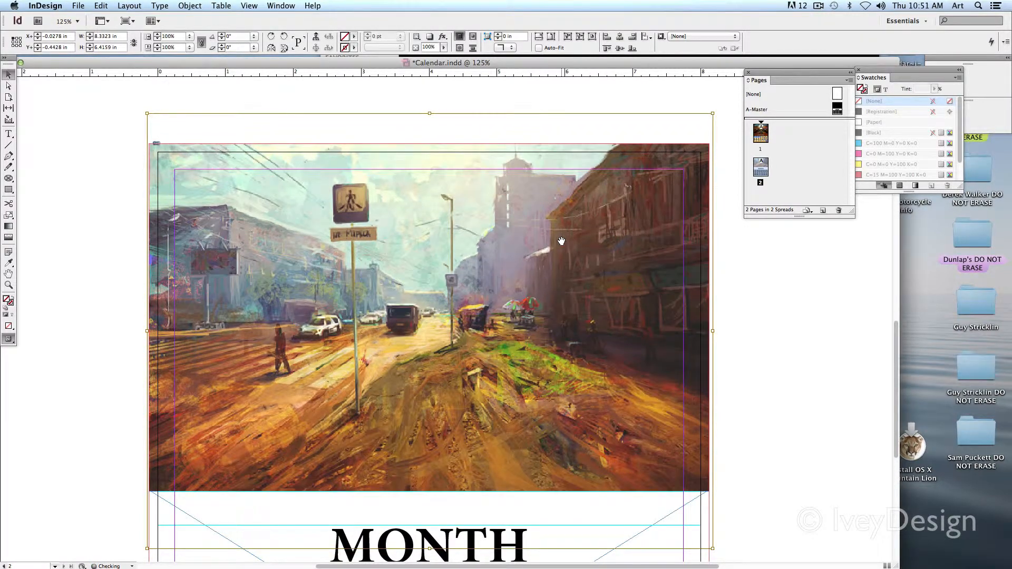
click(774, 331)
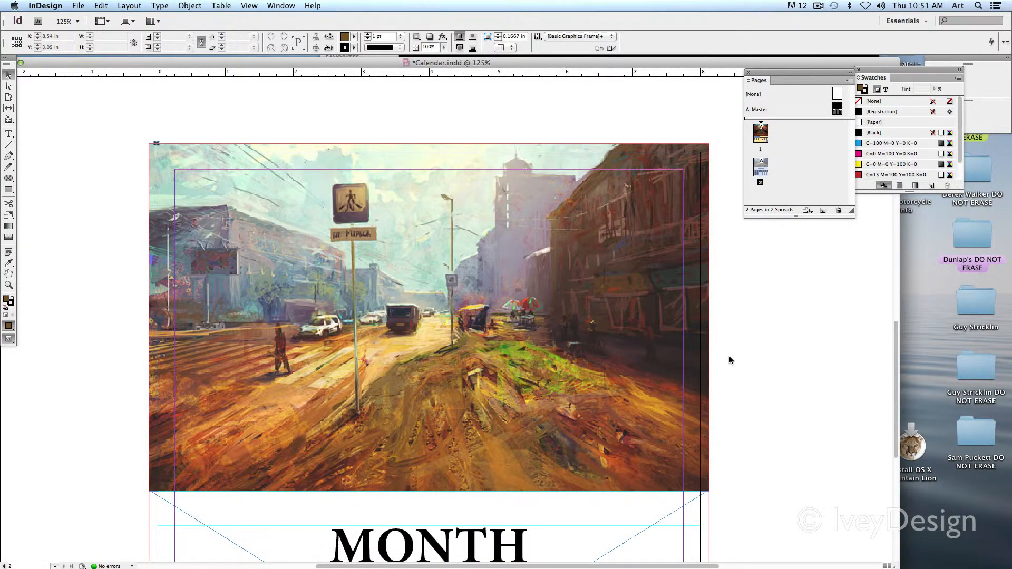
Step: Sample a pale yellow from the street picture with the Eyedropper and add it as a swatch, moving the Swatches panel below Pages
drag(622, 373, 615, 291)
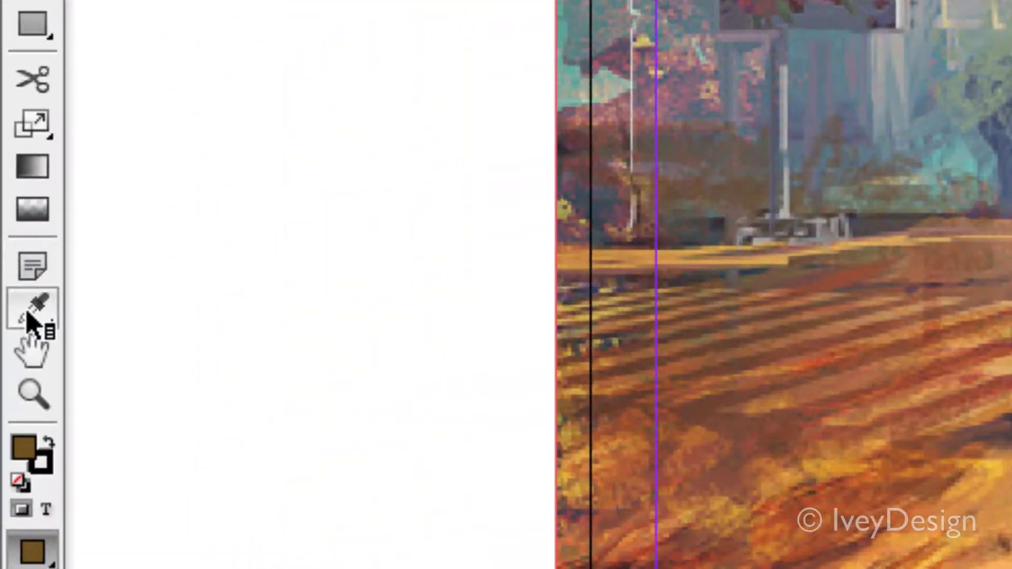
click(8, 264)
click(27, 314)
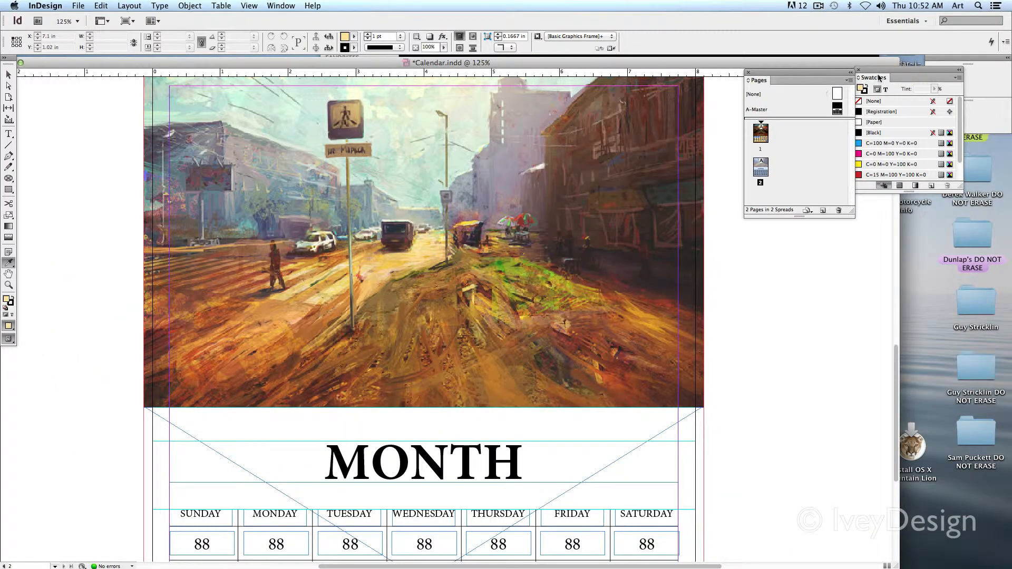
drag(879, 77, 791, 269)
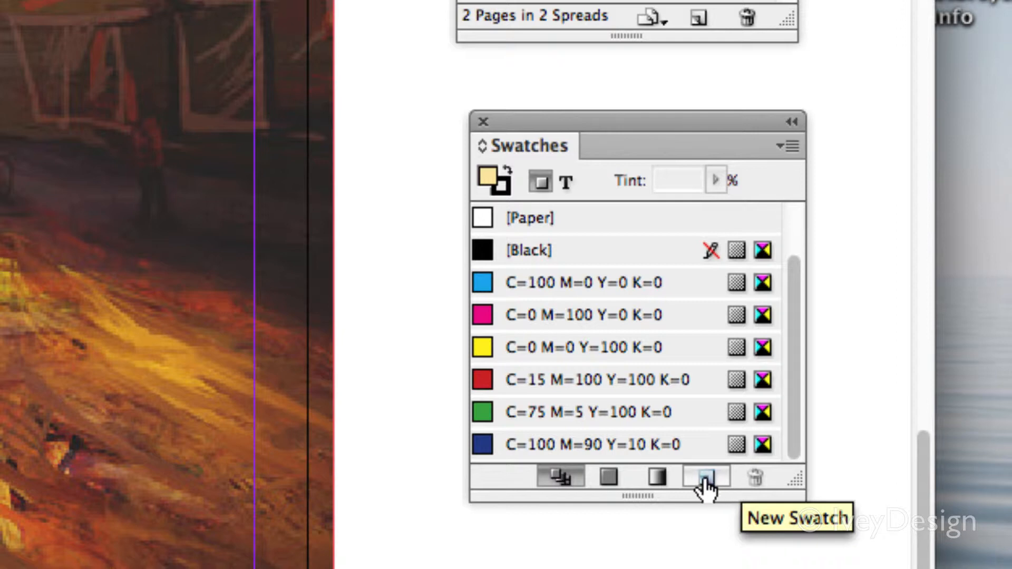
click(707, 481)
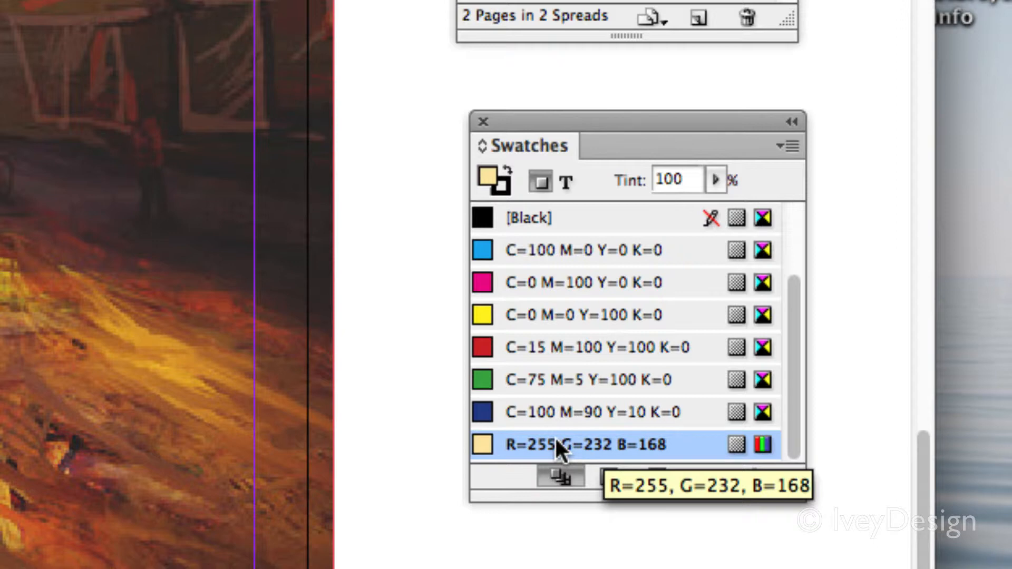
Step: Convert the sampled pale yellow swatch from RGB to the CMYK color mode
double_click(762, 443)
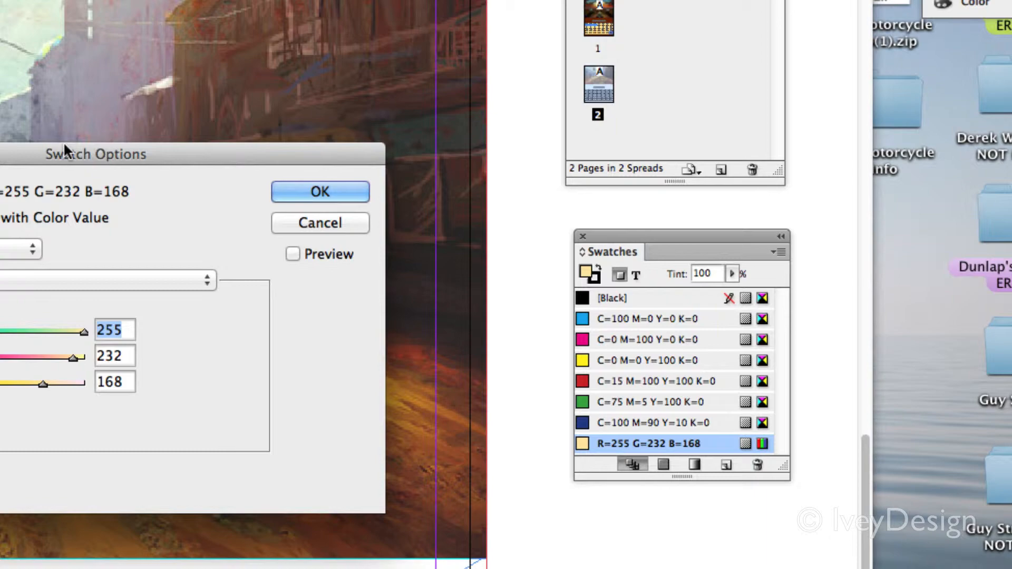
drag(21, 124, 337, 46)
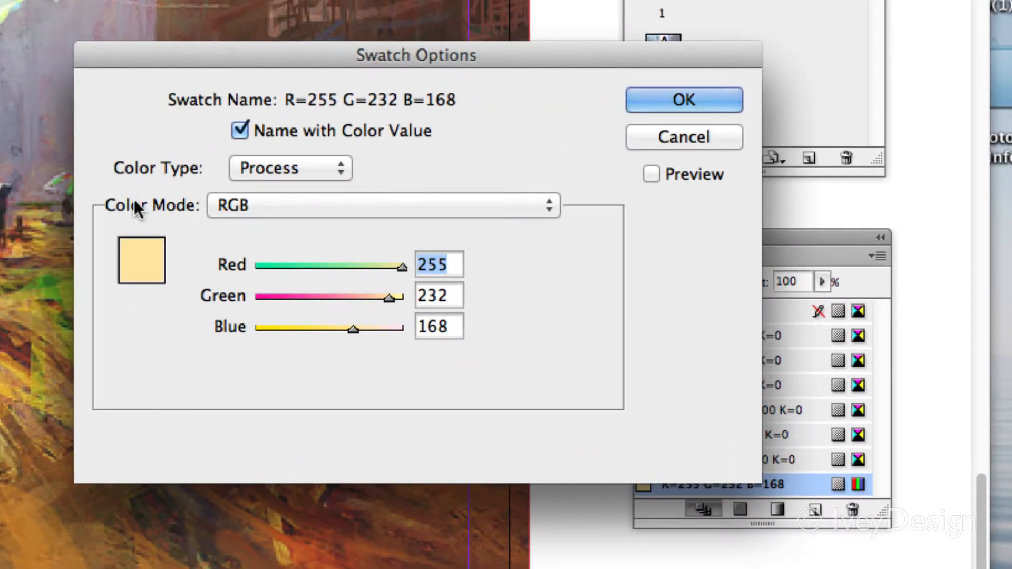
click(218, 203)
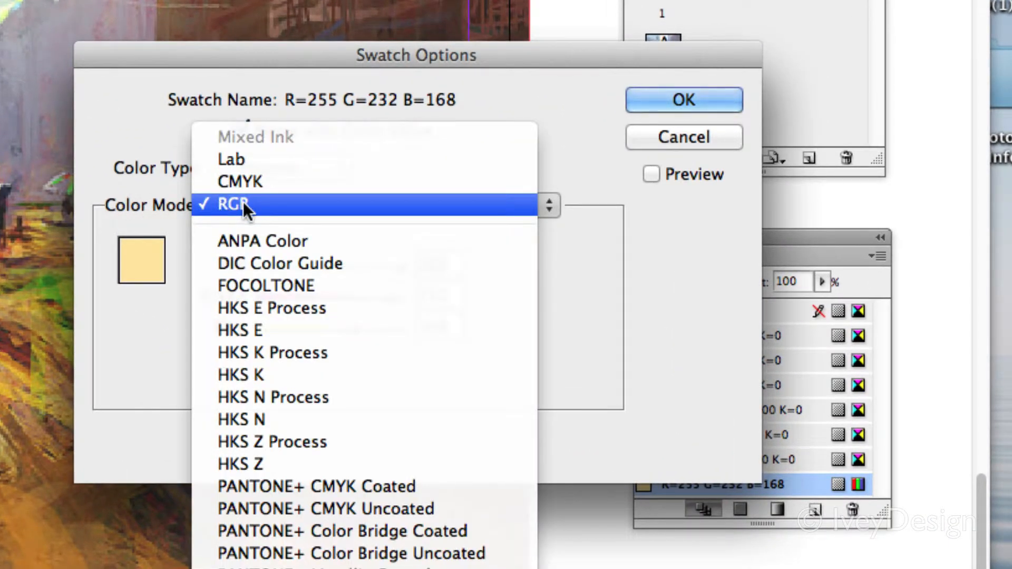
click(264, 182)
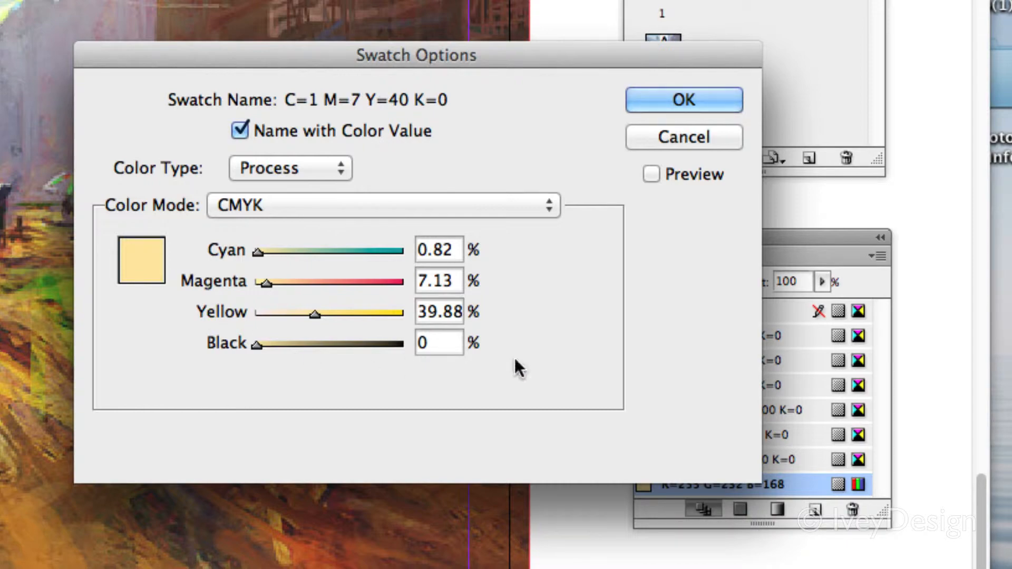
click(688, 94)
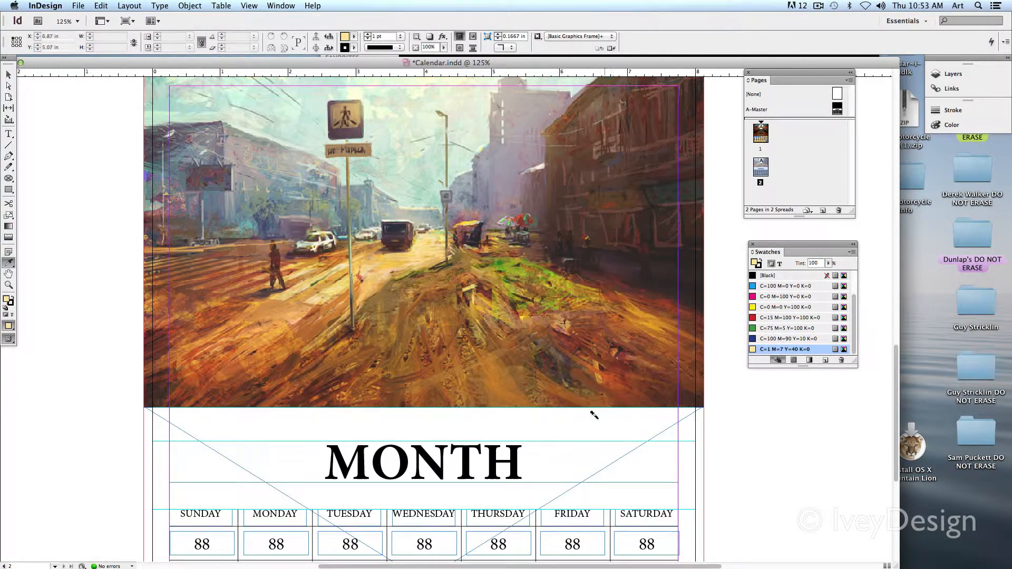
Step: Fill the background frame behind the calendar grid with the pale yellow swatch C=1 M=7 Y=40 K=0 and deselect it
scroll(585, 390, down, 5)
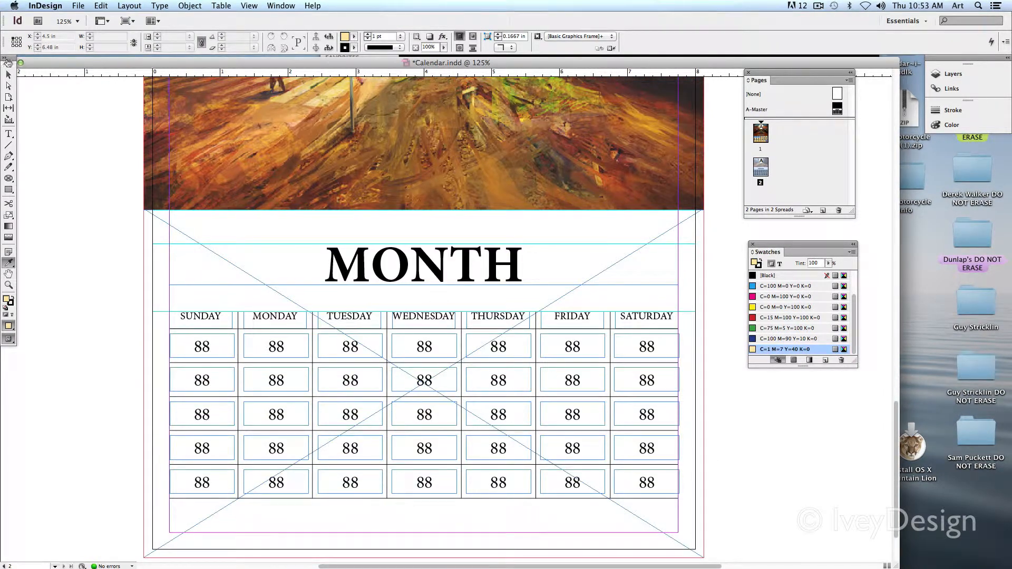
click(9, 74)
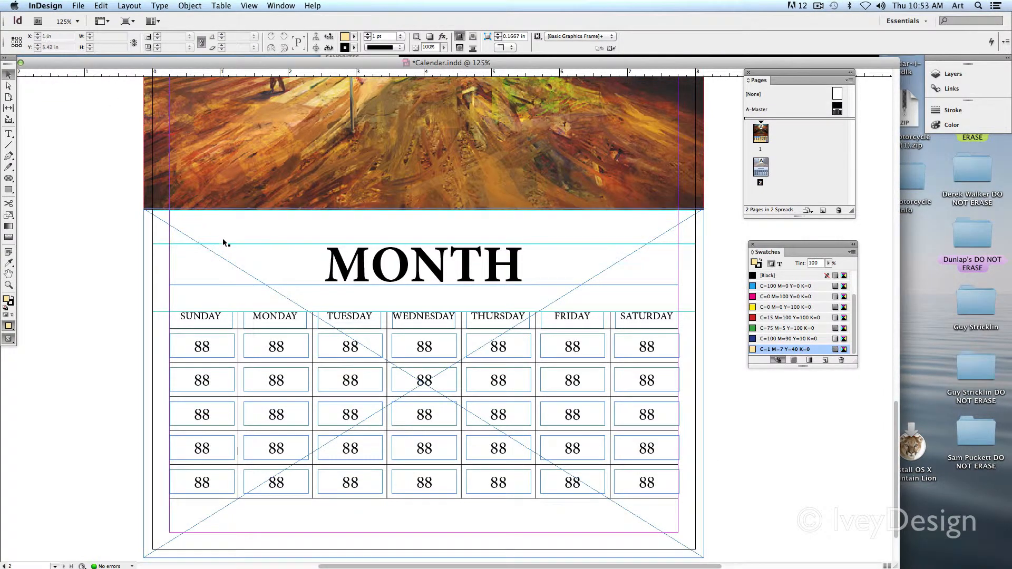
click(211, 231)
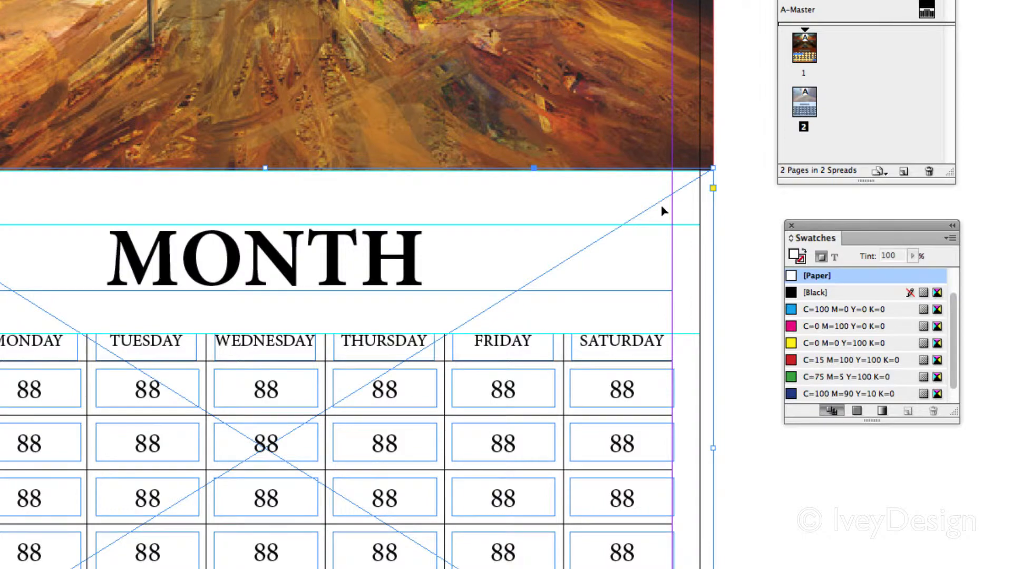
scroll(839, 385, down, 1)
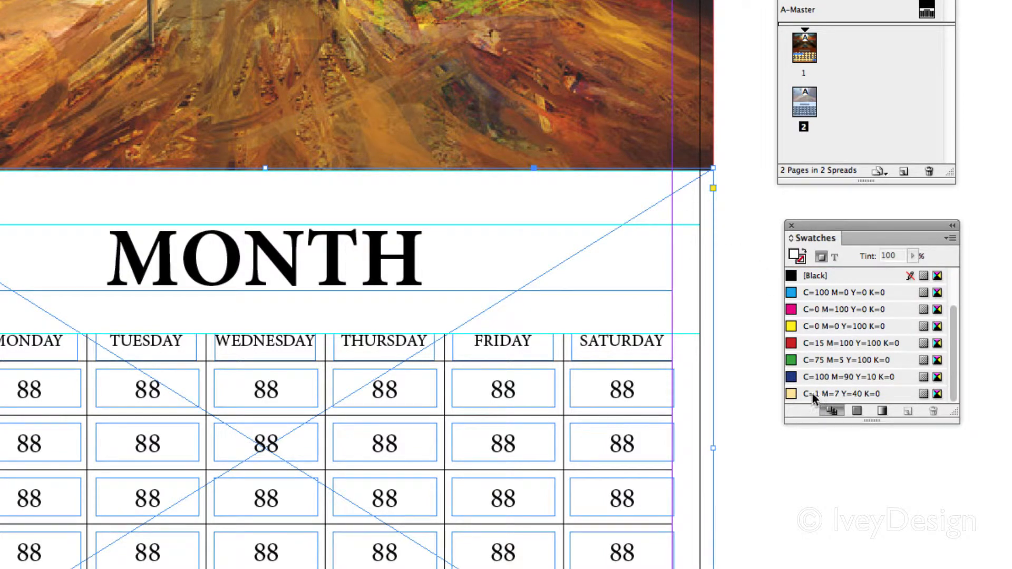
click(817, 393)
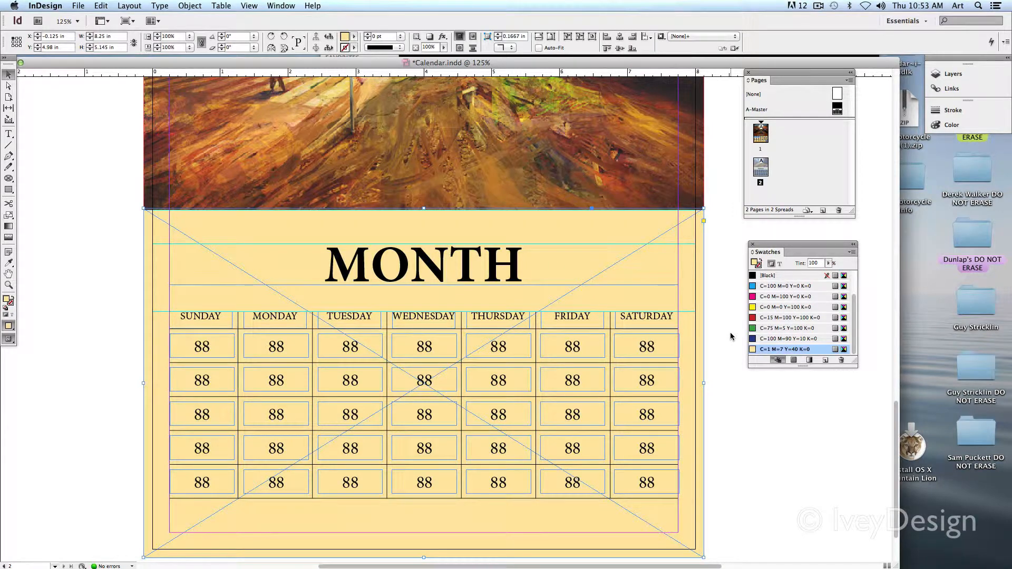
scroll(723, 322, up, 5)
scroll(724, 322, left, 2)
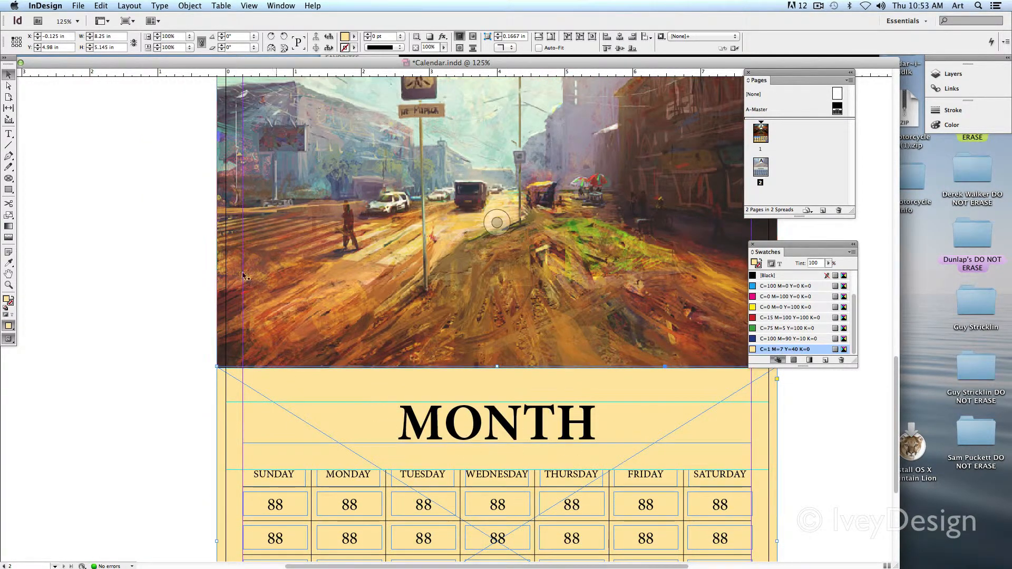
click(113, 256)
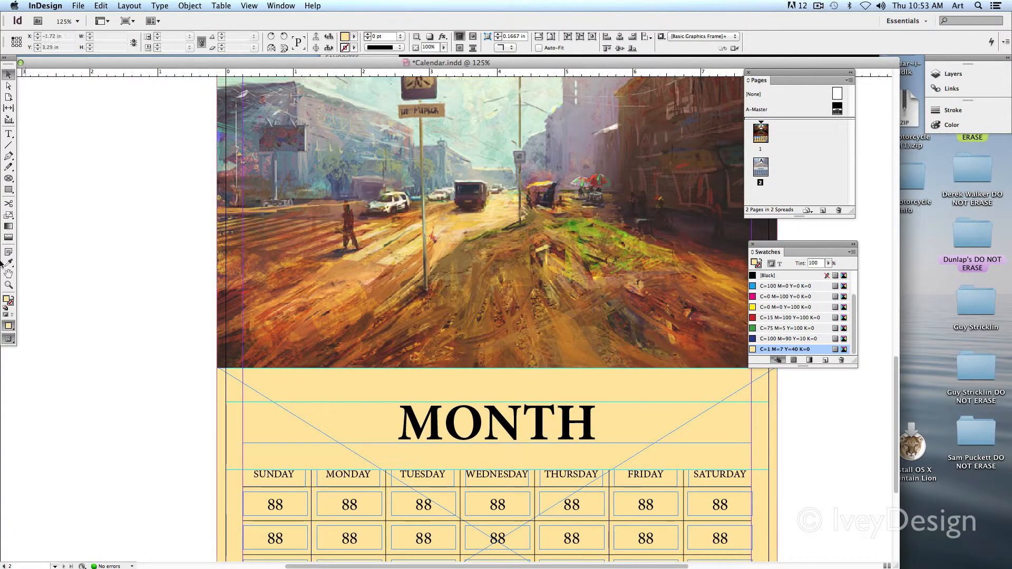
Step: Sample a reddish brown from the dark side of the street picture with the Eyedropper and add it as a swatch
click(9, 263)
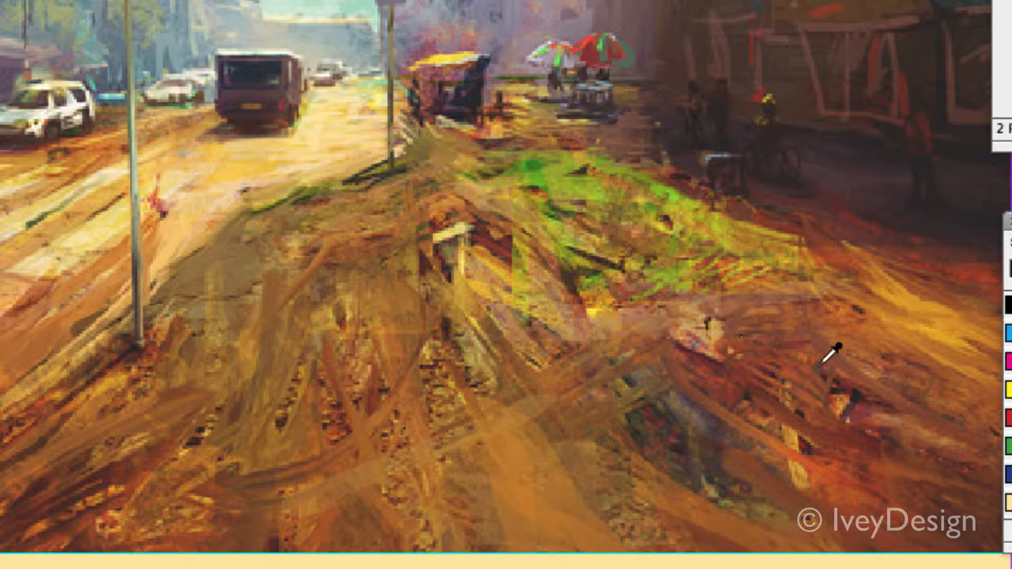
click(960, 277)
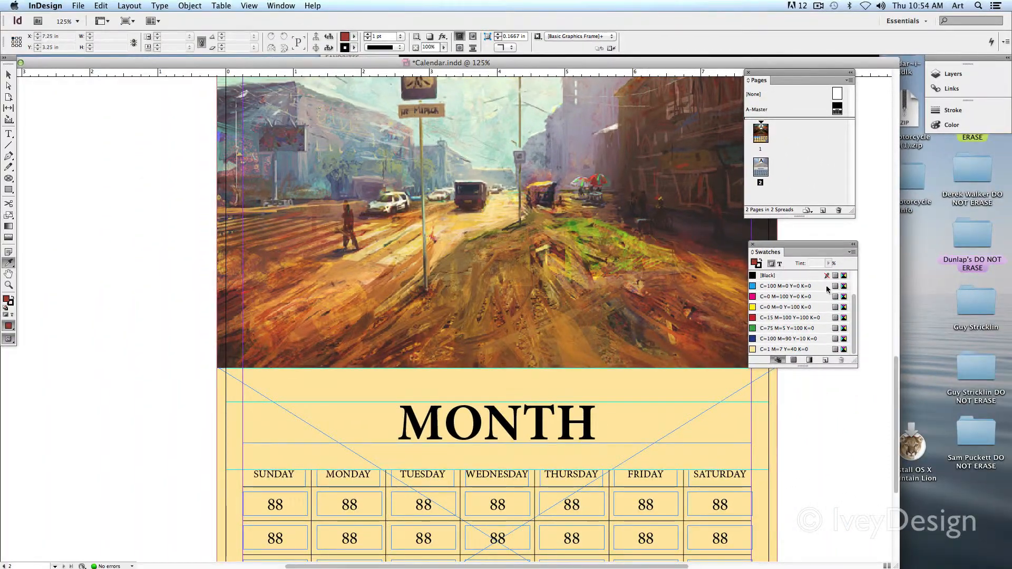
key(super+0)
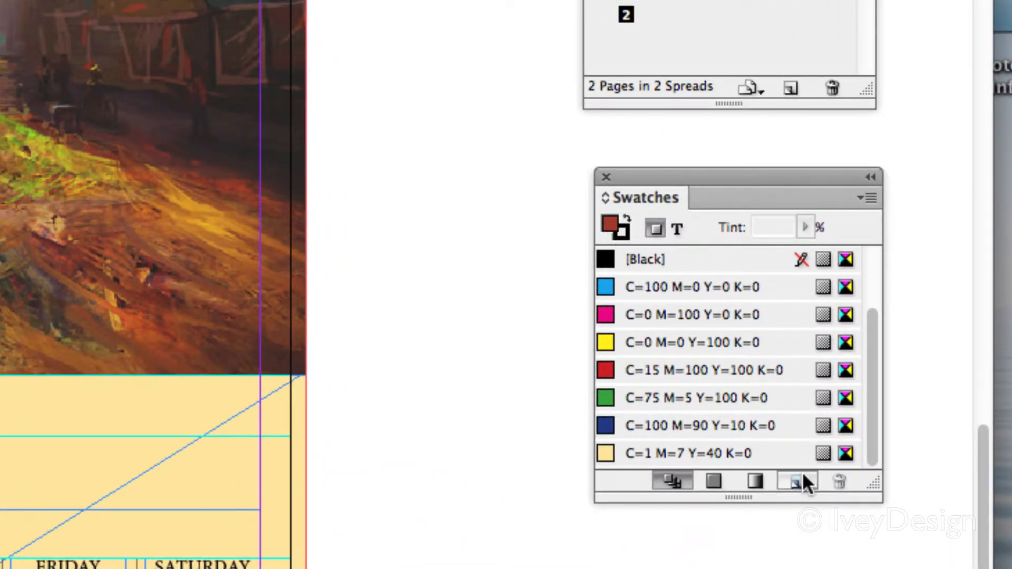
click(799, 488)
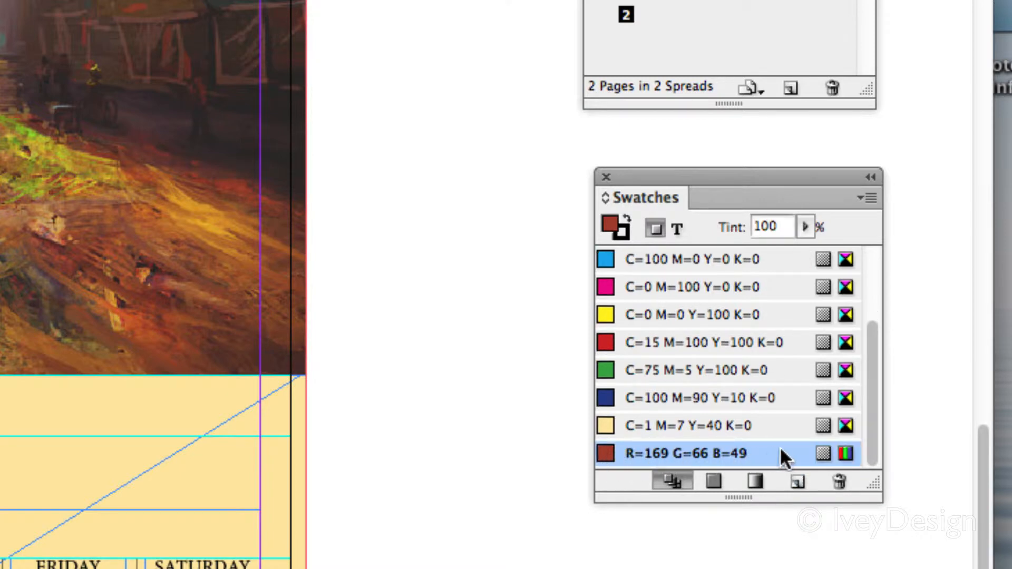
Step: Convert the sampled reddish-brown swatch to the CMYK color mode
double_click(847, 451)
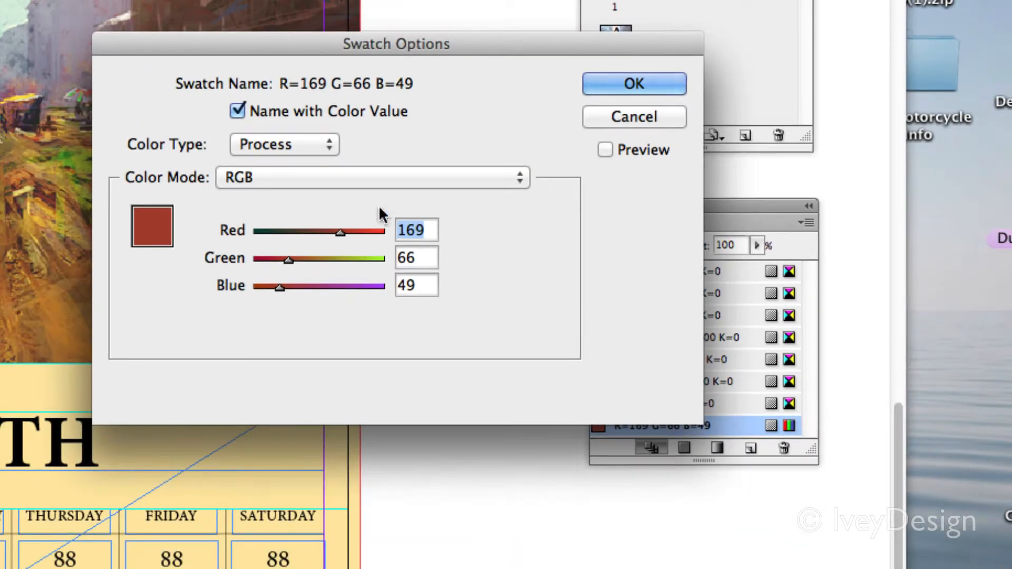
click(267, 177)
click(273, 158)
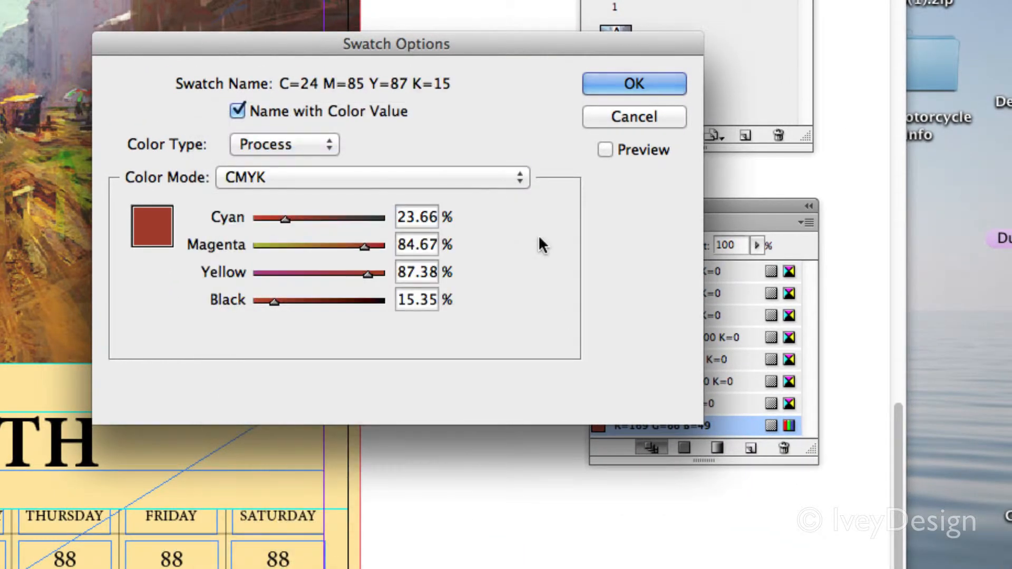
click(633, 80)
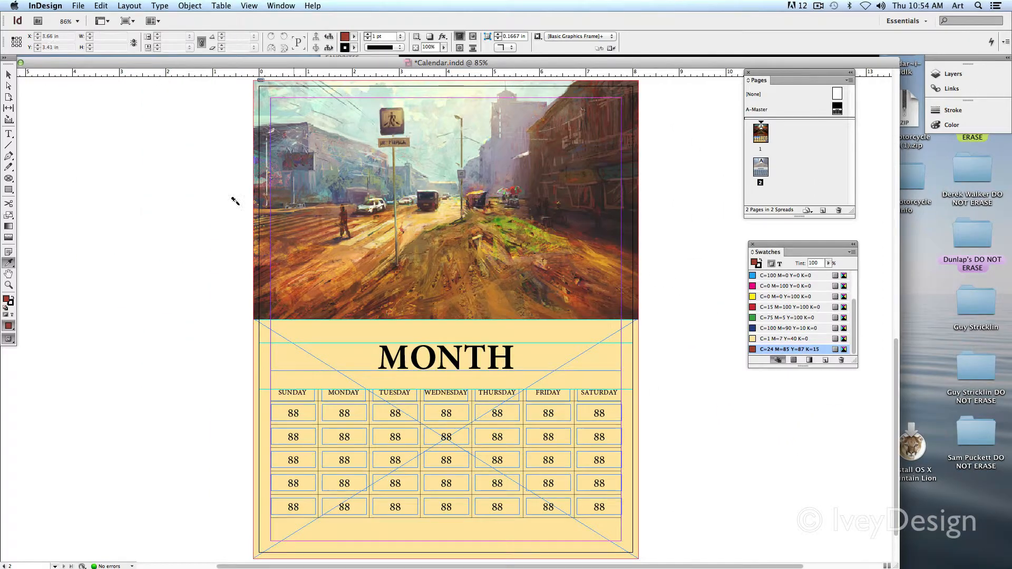
Step: Color the MONTH title text with the reddish-brown swatch C=24 M=85 Y=87 K=15
click(9, 137)
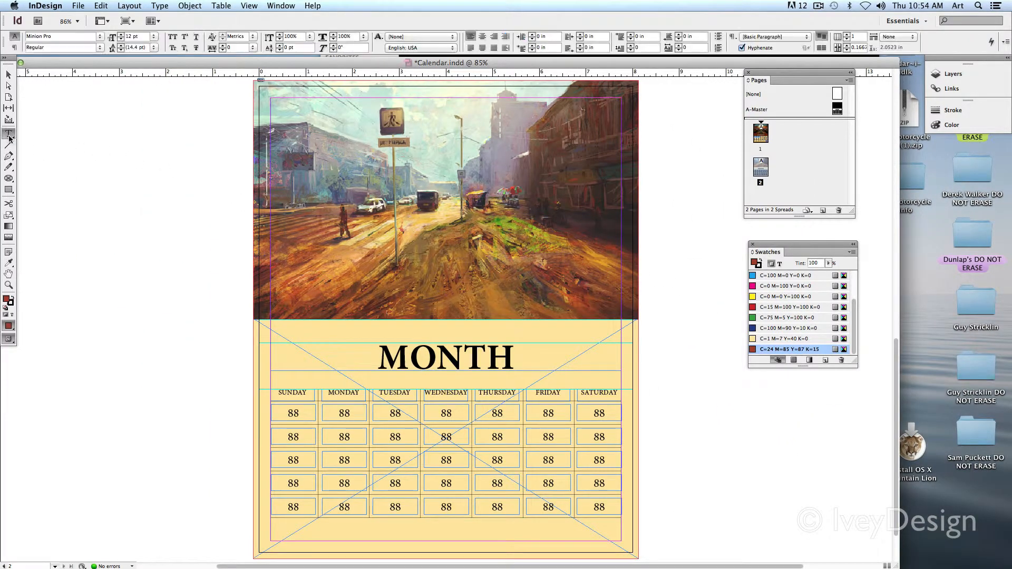
drag(380, 358, 510, 358)
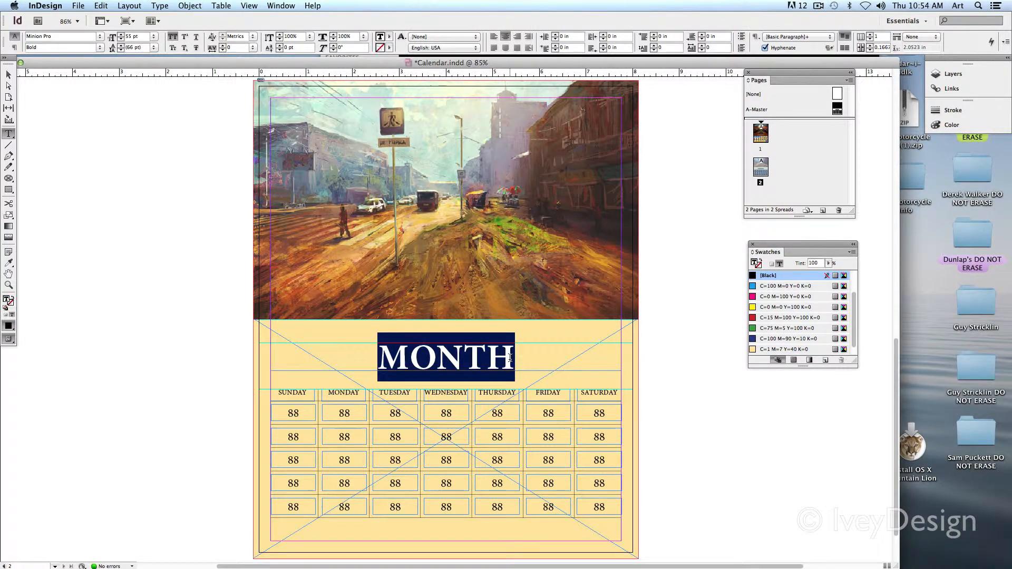
scroll(805, 338, down, 1)
click(783, 350)
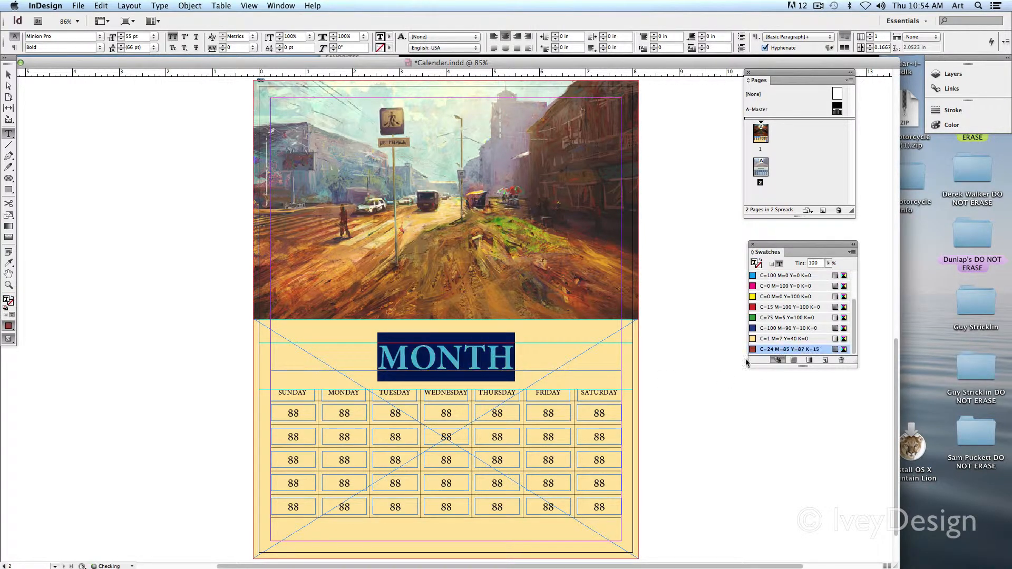
click(520, 345)
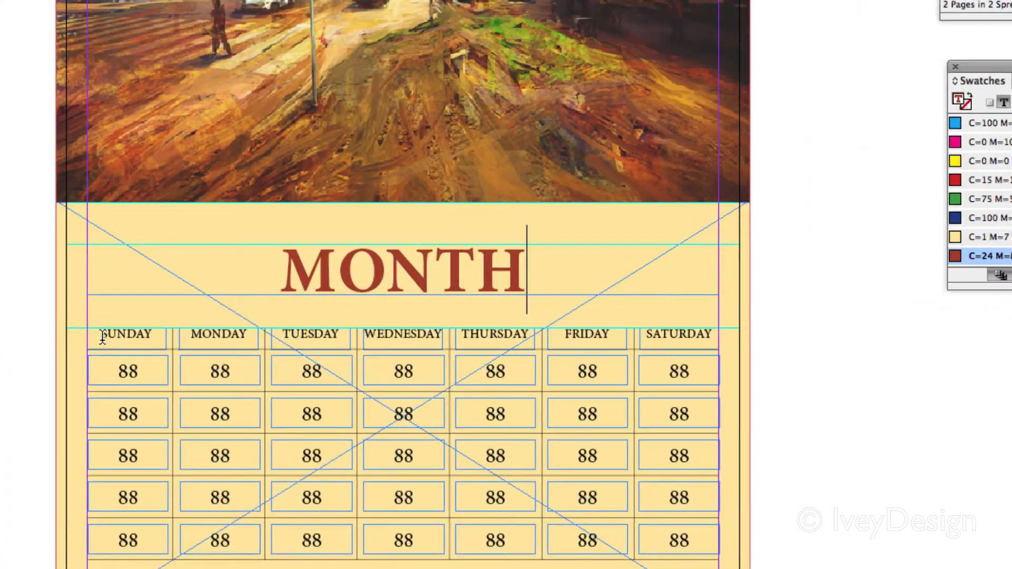
Step: Color the SUNDAY, MONDAY and TUESDAY headings with the reddish-brown swatch, enlarging the Swatches panel to show every swatch
drag(102, 337, 158, 335)
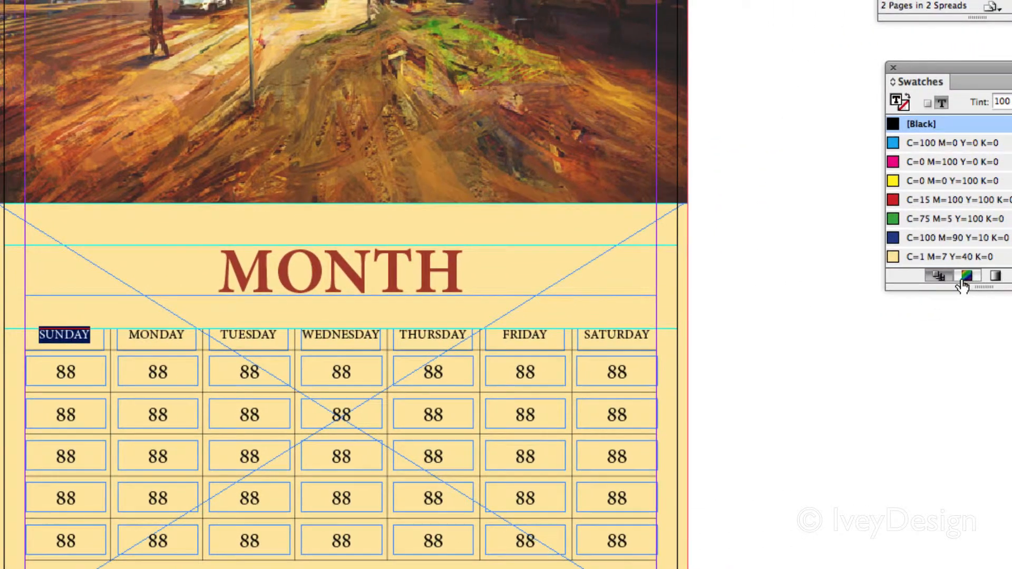
click(966, 277)
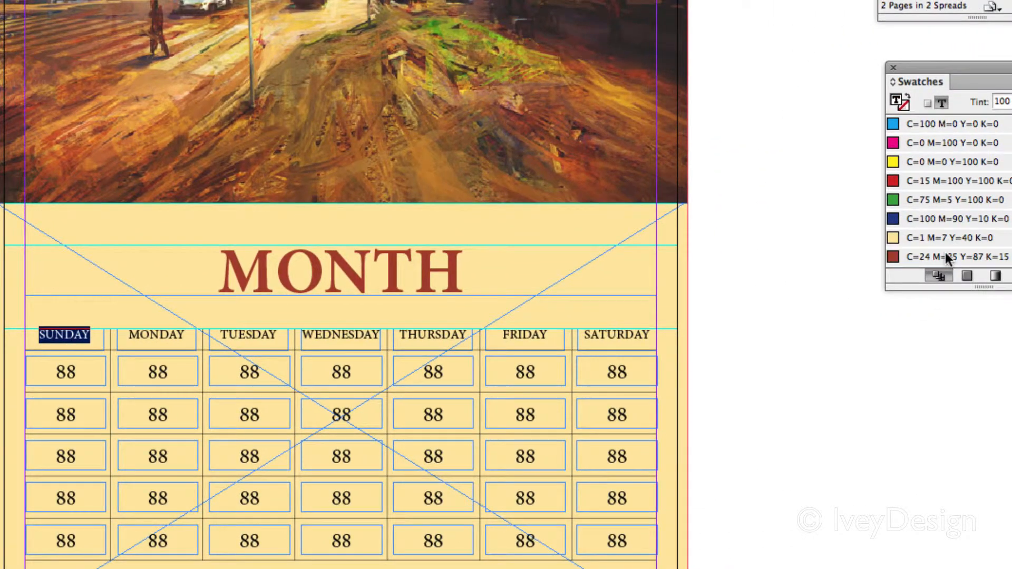
double_click(153, 335)
drag(744, 280, 744, 388)
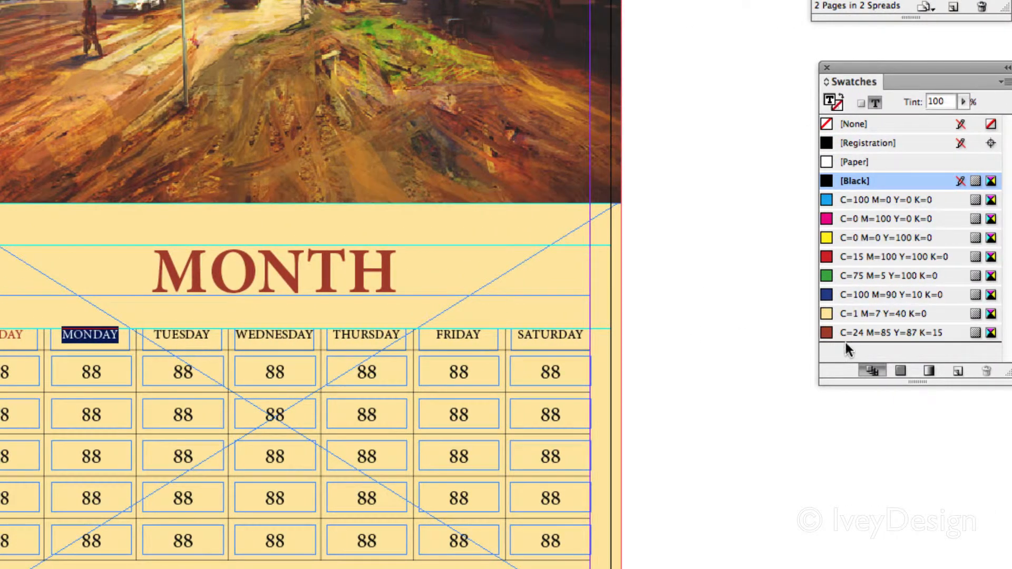
click(870, 332)
key(Tab)
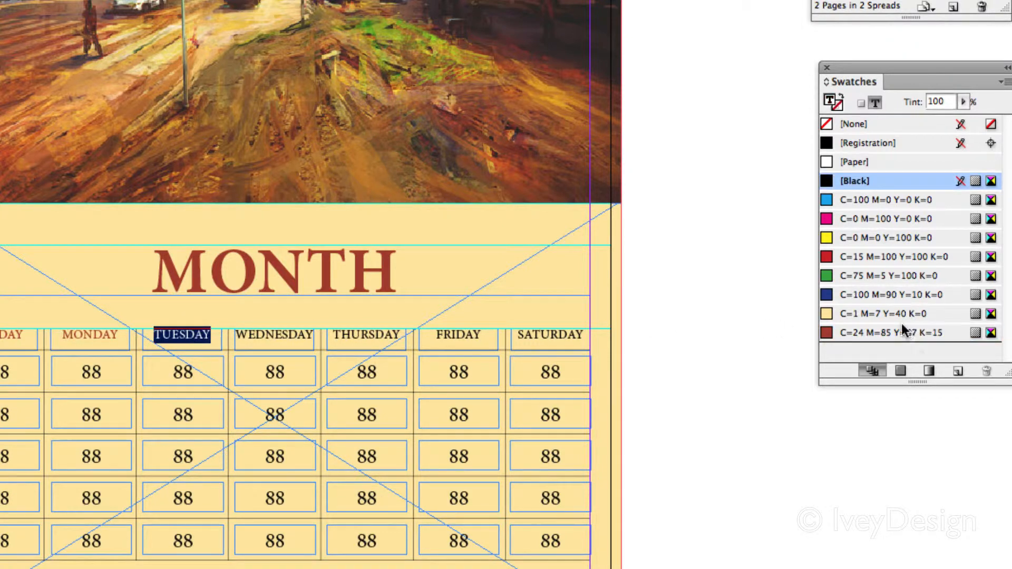
click(903, 331)
Step: Color the WEDNESDAY, THURSDAY, FRIDAY and SATURDAY headings with the swatch C=24 M=85 Y=87 K=15 and deselect the text
click(261, 335)
double_click(279, 334)
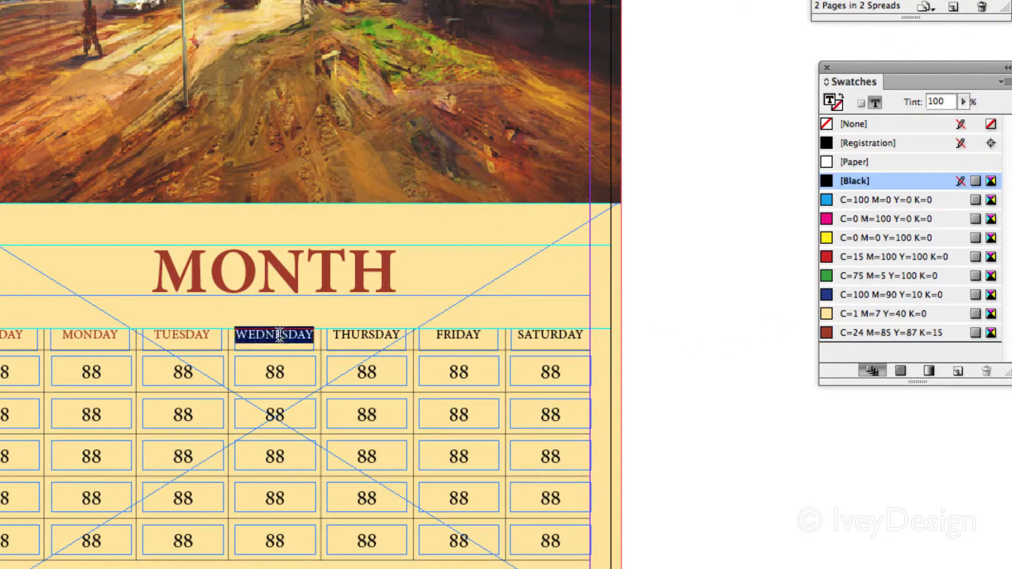
click(893, 332)
double_click(373, 333)
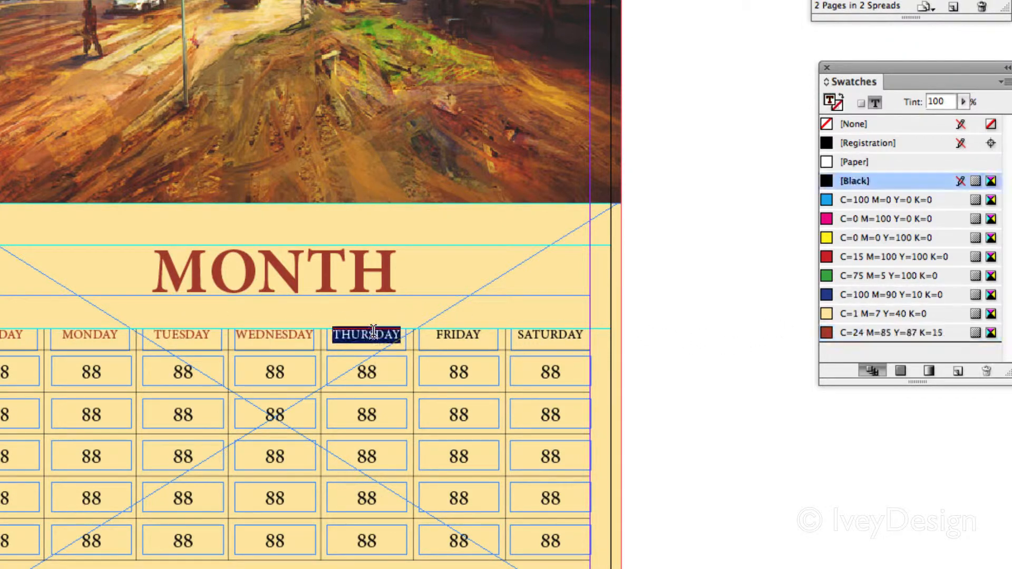
click(877, 331)
double_click(475, 334)
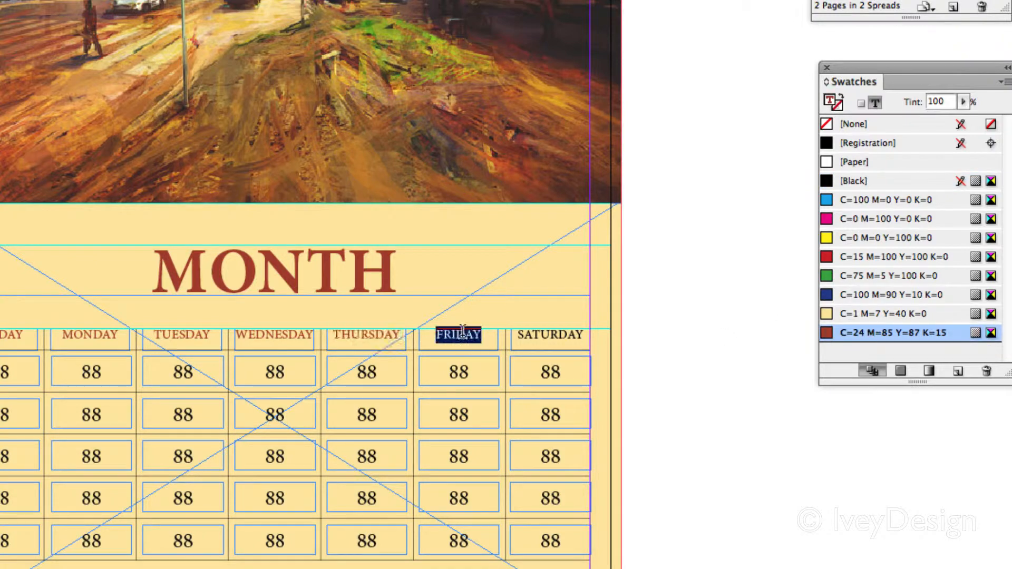
click(915, 334)
double_click(556, 334)
click(870, 333)
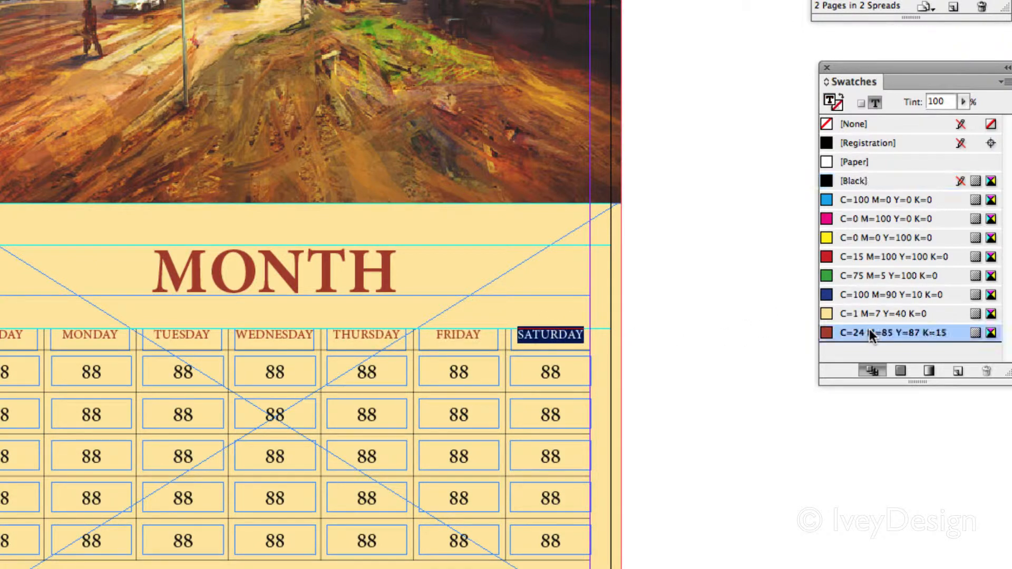
click(665, 315)
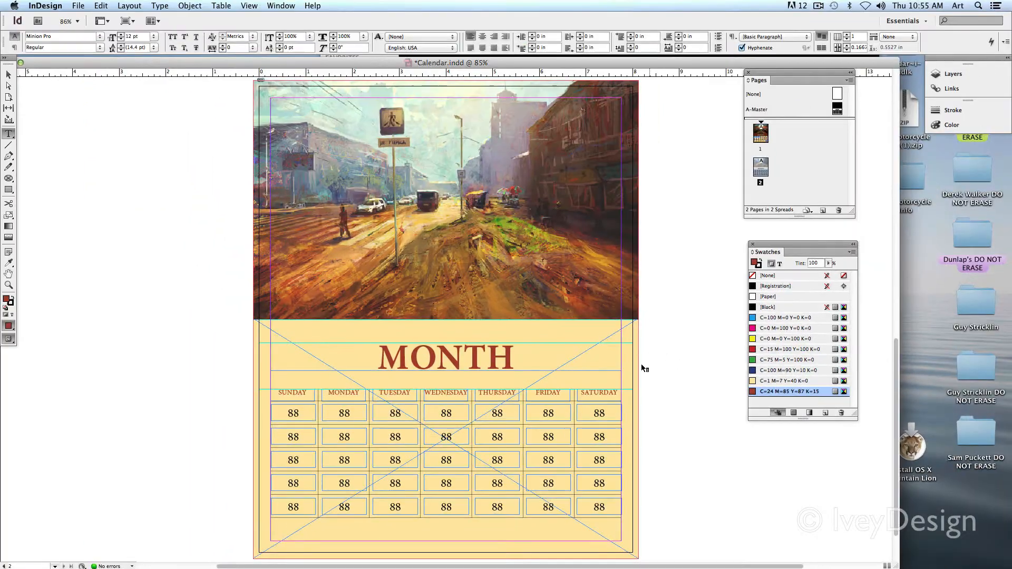
Step: Switch the page to Preview mode and highlight the SUNDAY, MONDAY and TUESDAY headings one after another
drag(9, 333, 32, 352)
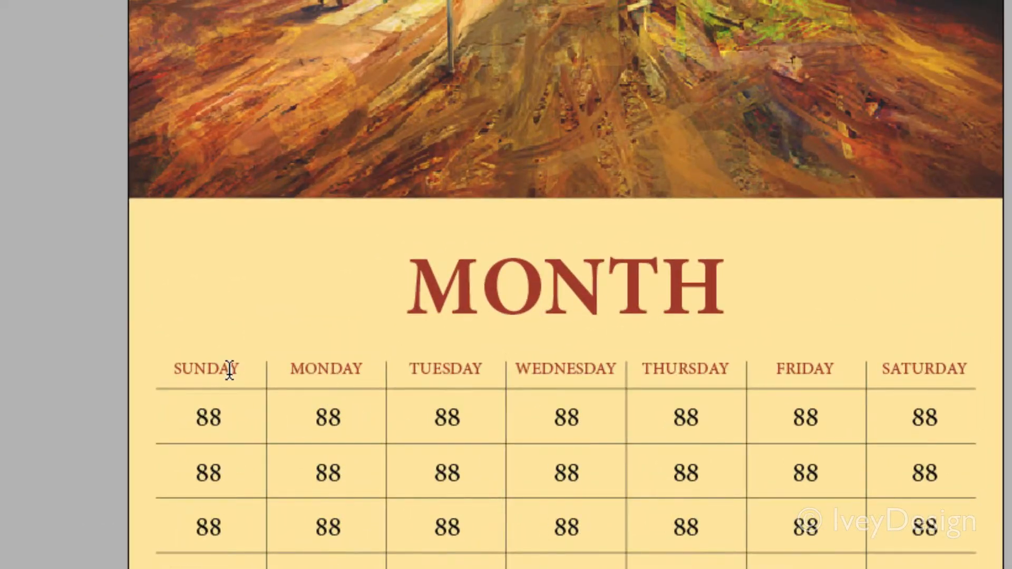
double_click(301, 393)
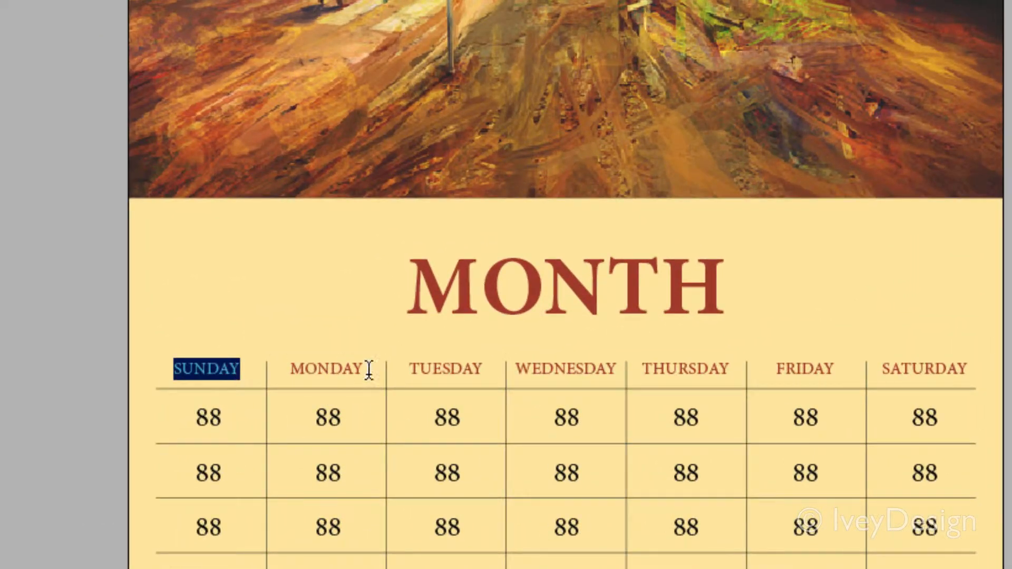
double_click(325, 369)
double_click(453, 369)
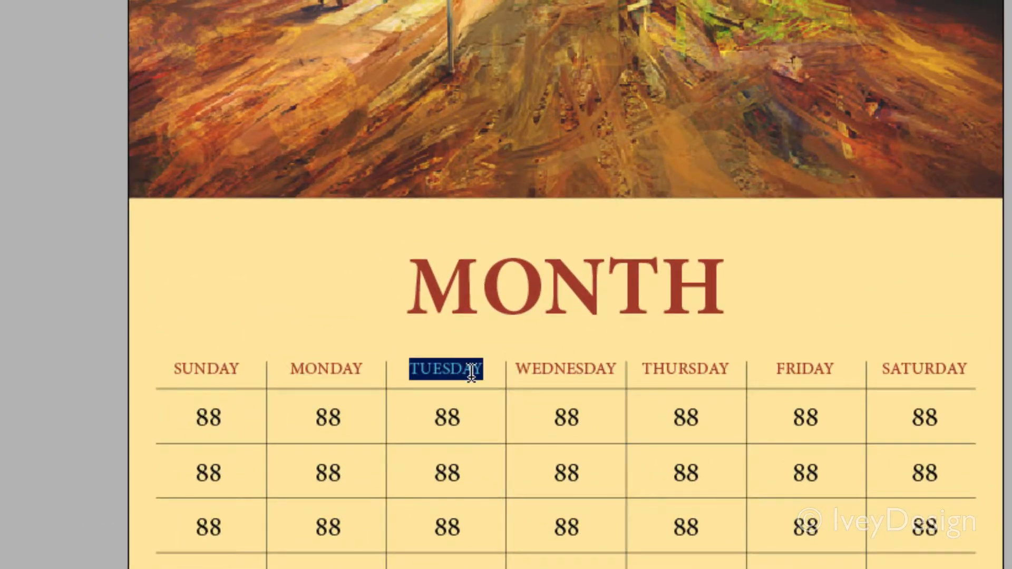